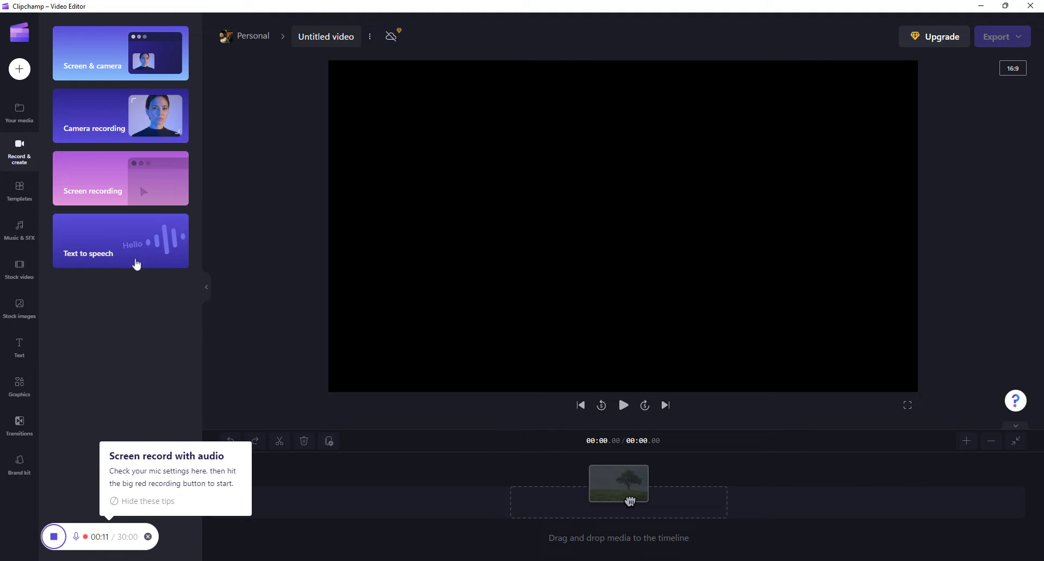
Upload the 1:50 screen recording and Untitled.png into the Your media library
{"action": "left_click", "coordinate": [19, 113]}
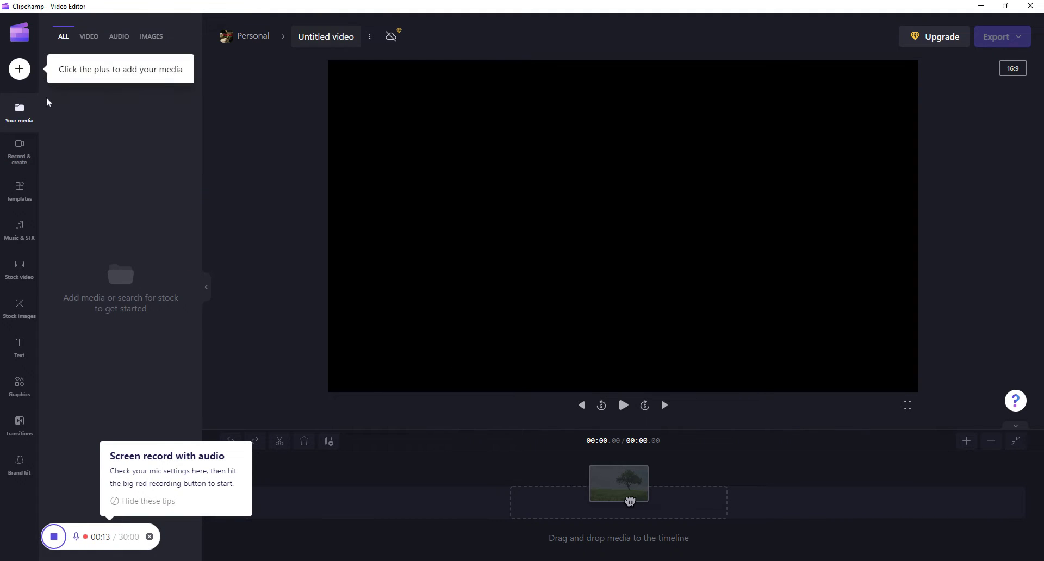
{"action": "left_click", "coordinate": [19, 69]}
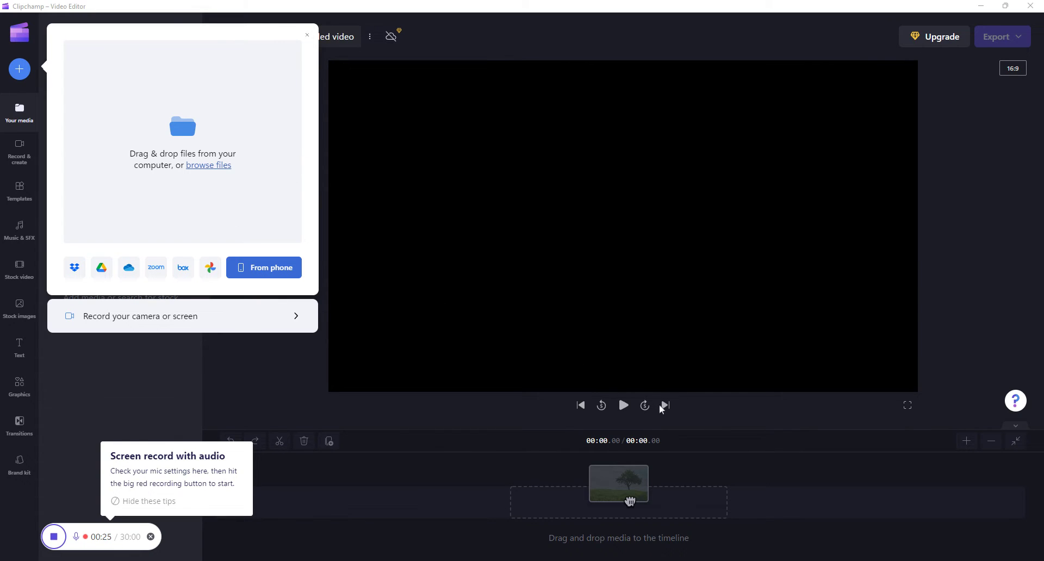
{"action": "key", "text": "Escape"}
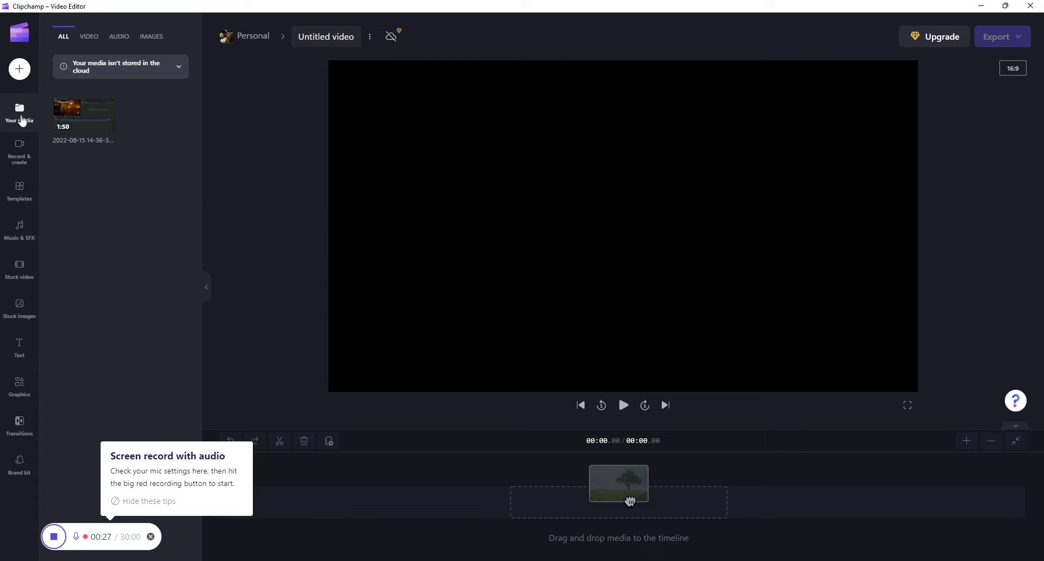
{"action": "left_click", "coordinate": [17, 79]}
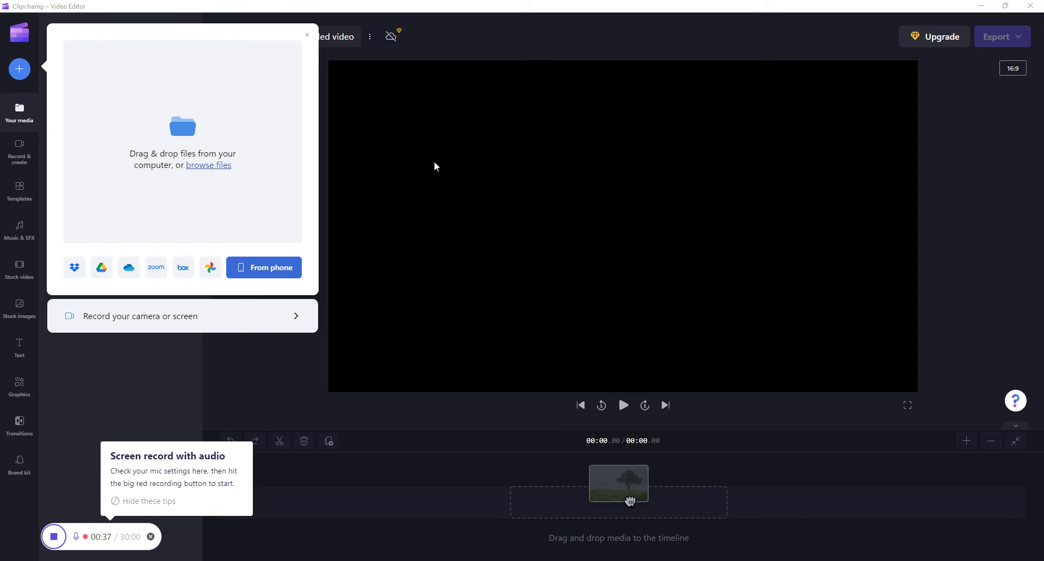
{"action": "left_click", "coordinate": [316, 329]}
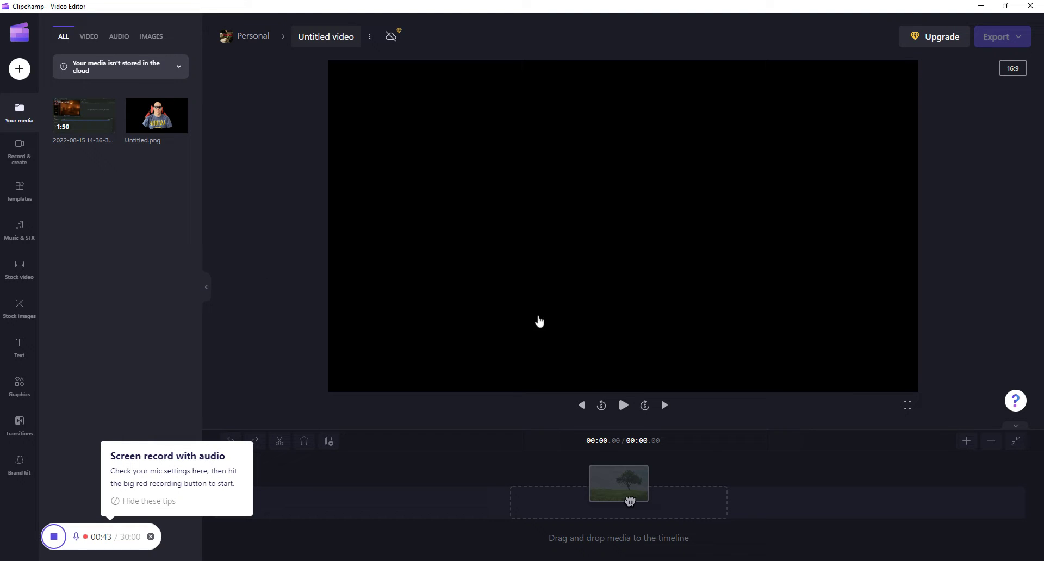
Add the black Block Colors image to the timeline and trim it to 3.05 seconds
{"action": "left_click", "coordinate": [22, 313]}
{"action": "left_click", "coordinate": [174, 173]}
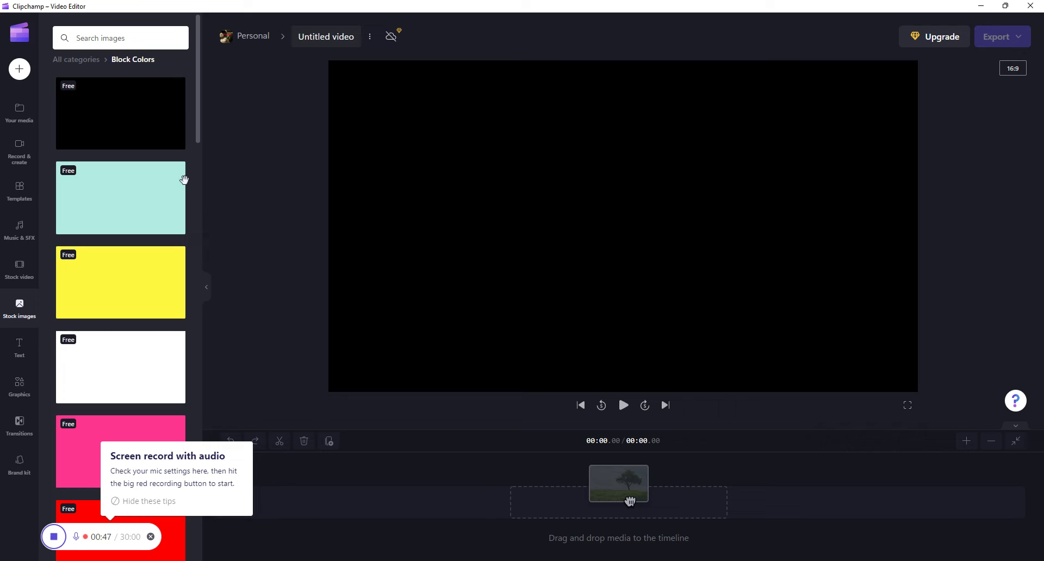
{"action": "left_click", "coordinate": [177, 141]}
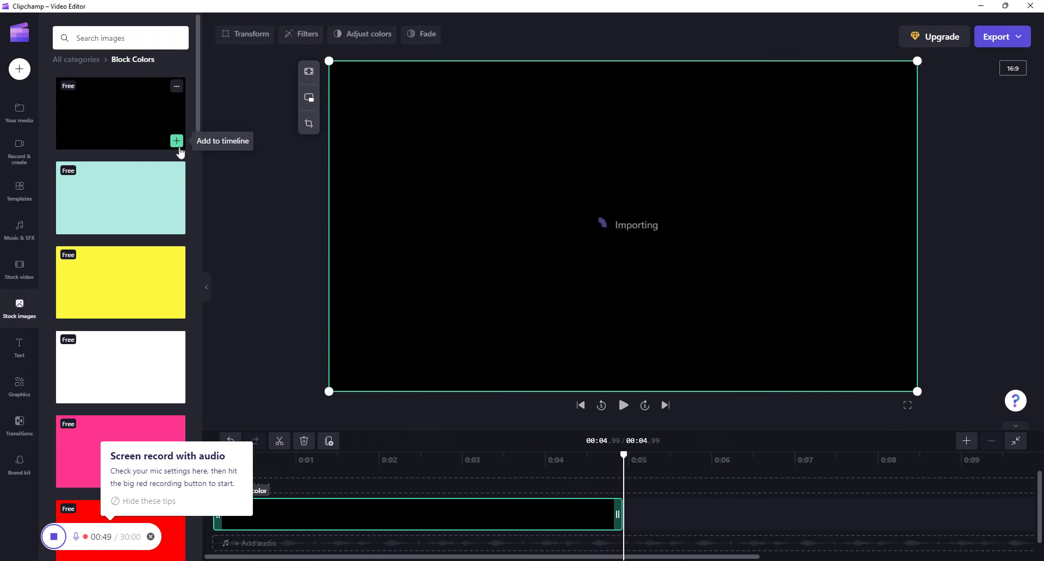
{"action": "left_click_drag", "start_coordinate": [627, 455], "coordinate": [463, 463]}
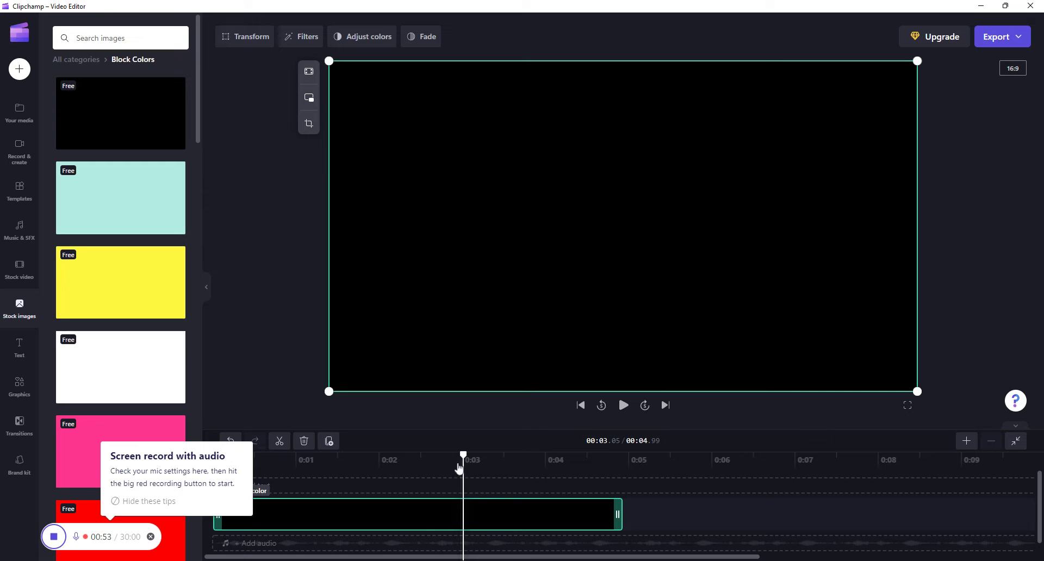
{"action": "left_click", "coordinate": [281, 444]}
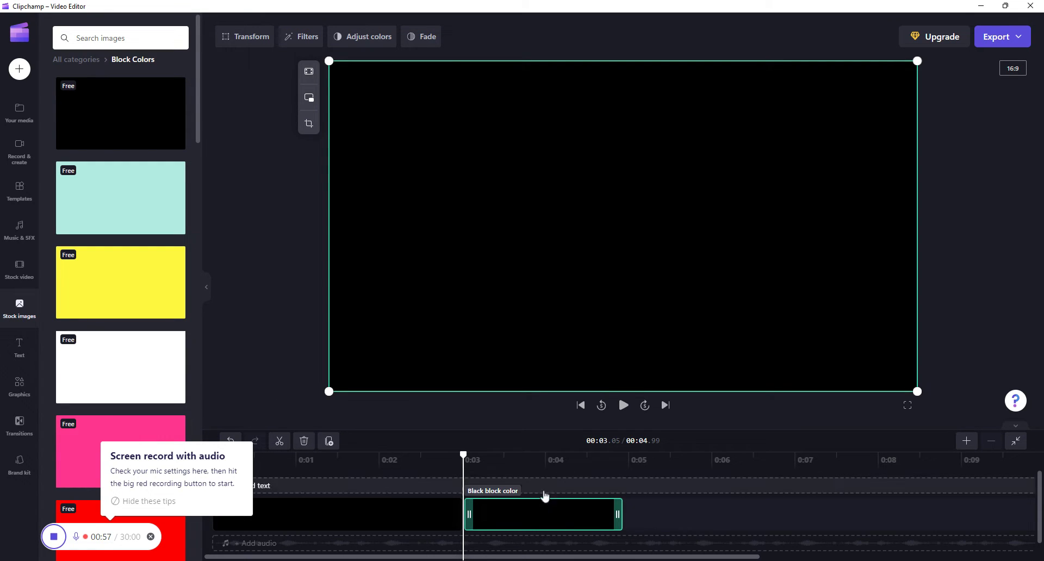
{"action": "left_click", "coordinate": [304, 441]}
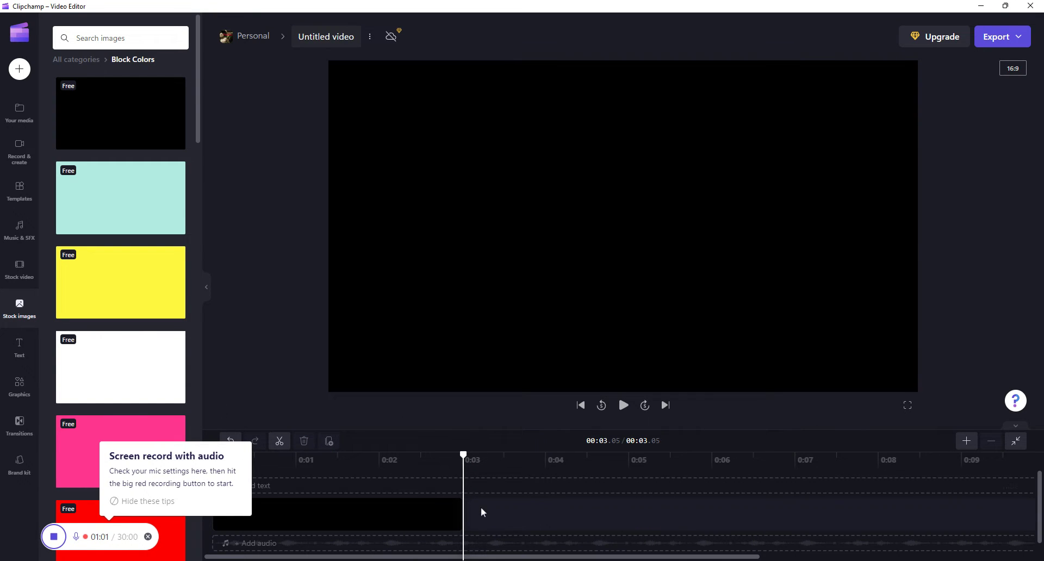
Add Untitled.png after the black clip, shrink it and move it toward the left
{"action": "left_click", "coordinate": [19, 113]}
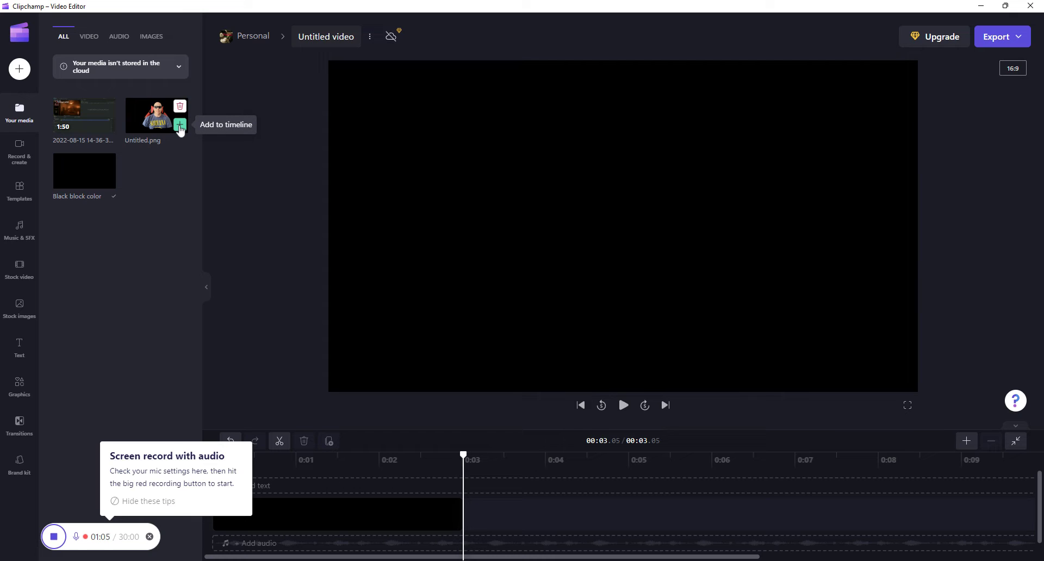
{"action": "left_click", "coordinate": [180, 126]}
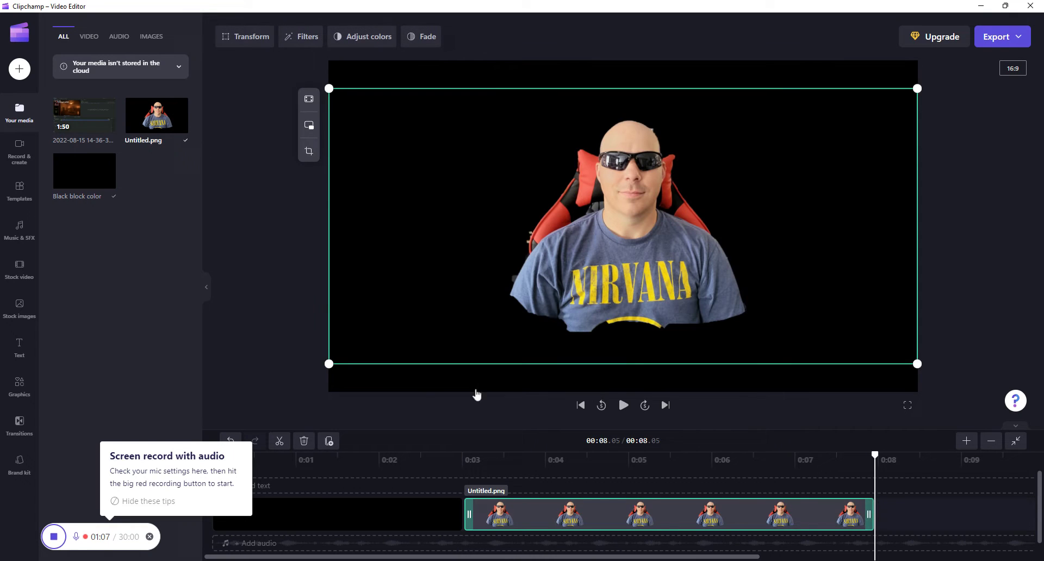
{"action": "left_click_drag", "start_coordinate": [917, 362], "coordinate": [638, 289]}
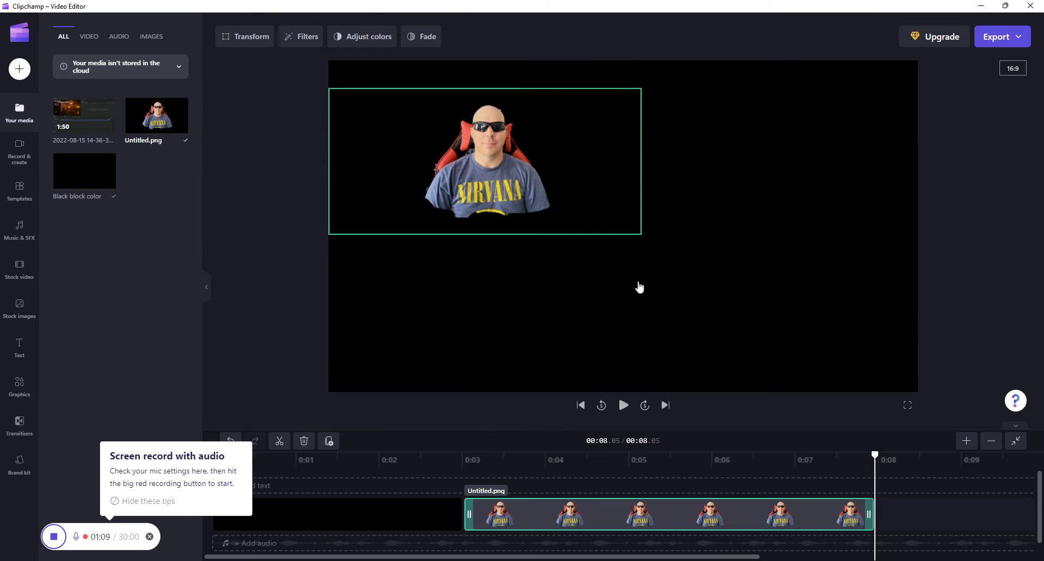
{"action": "left_click_drag", "start_coordinate": [505, 192], "coordinate": [459, 273]}
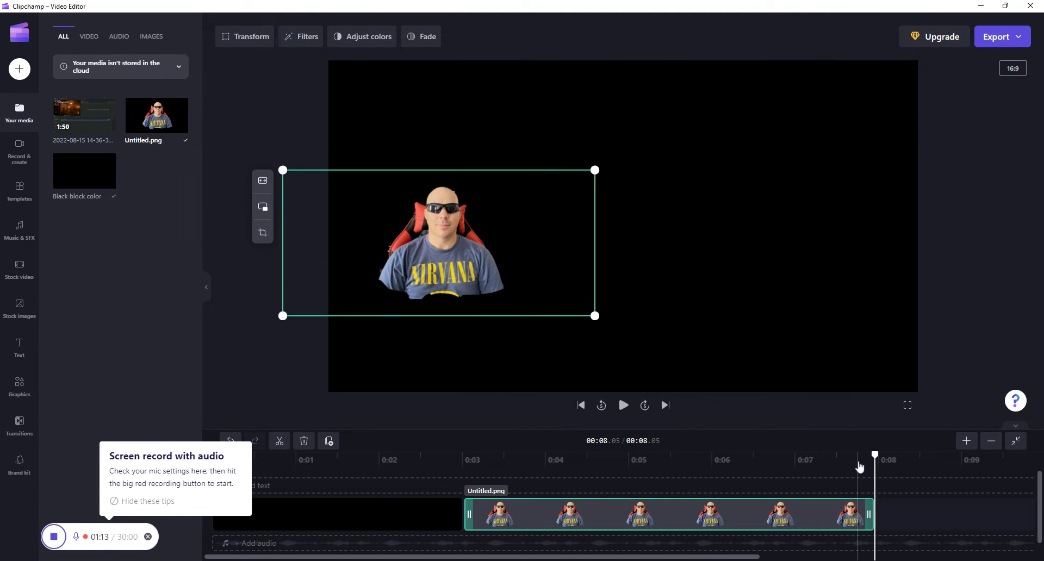
{"action": "left_click_drag", "start_coordinate": [874, 456], "coordinate": [421, 482]}
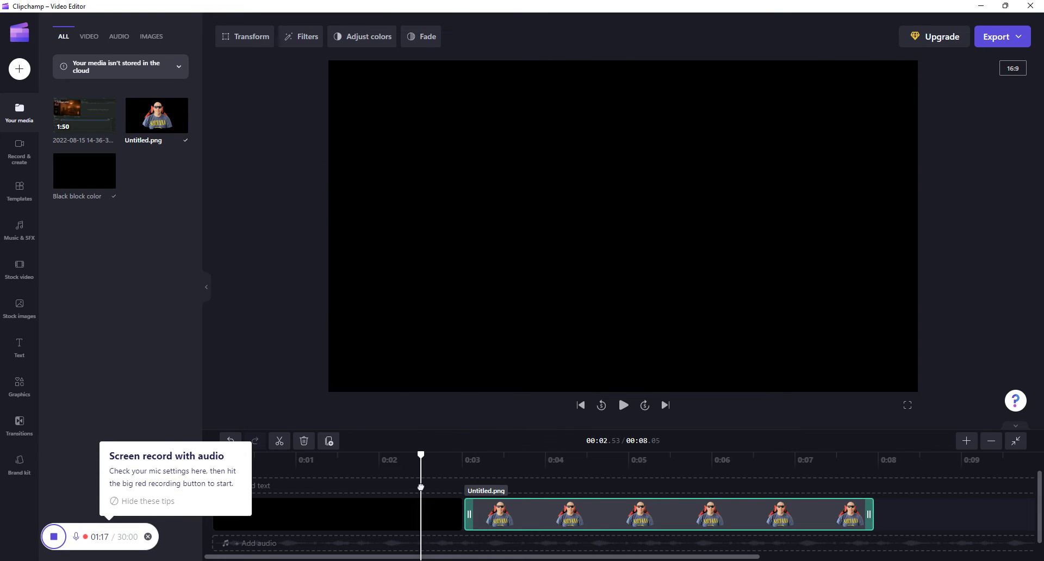
Drop a Push right transition between the black clip and the photo and play it
{"action": "left_click", "coordinate": [18, 425]}
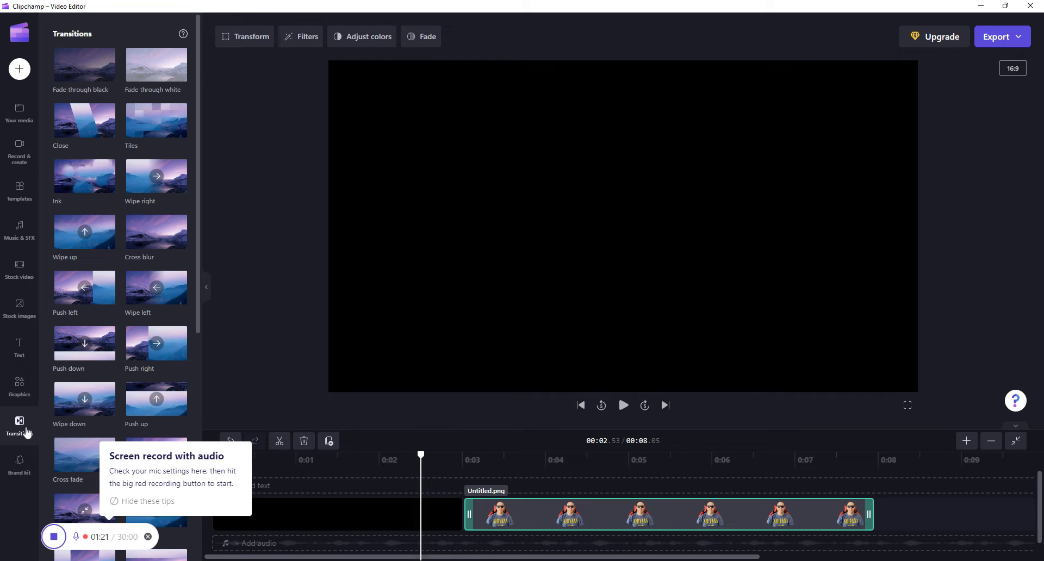
{"action": "mouse_move", "coordinate": [143, 343]}
{"action": "left_mouse_down"}
{"action": "mouse_move", "coordinate": [186, 347]}
{"action": "mouse_move", "coordinate": [154, 348]}
{"action": "mouse_move", "coordinate": [410, 466]}
{"action": "mouse_move", "coordinate": [464, 515]}
{"action": "left_mouse_up"}
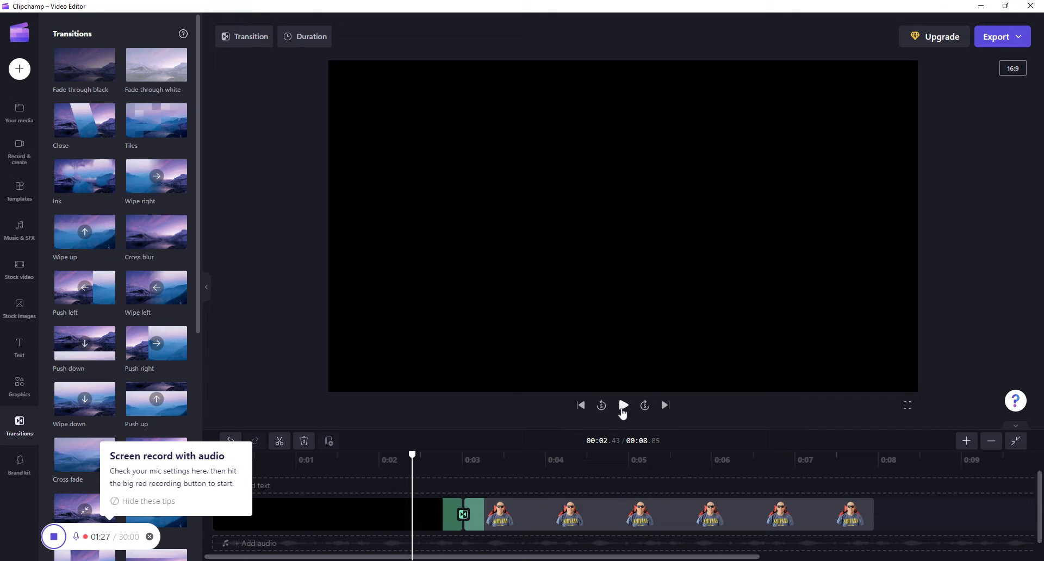
{"action": "left_click", "coordinate": [623, 405]}
{"action": "left_click", "coordinate": [624, 406]}
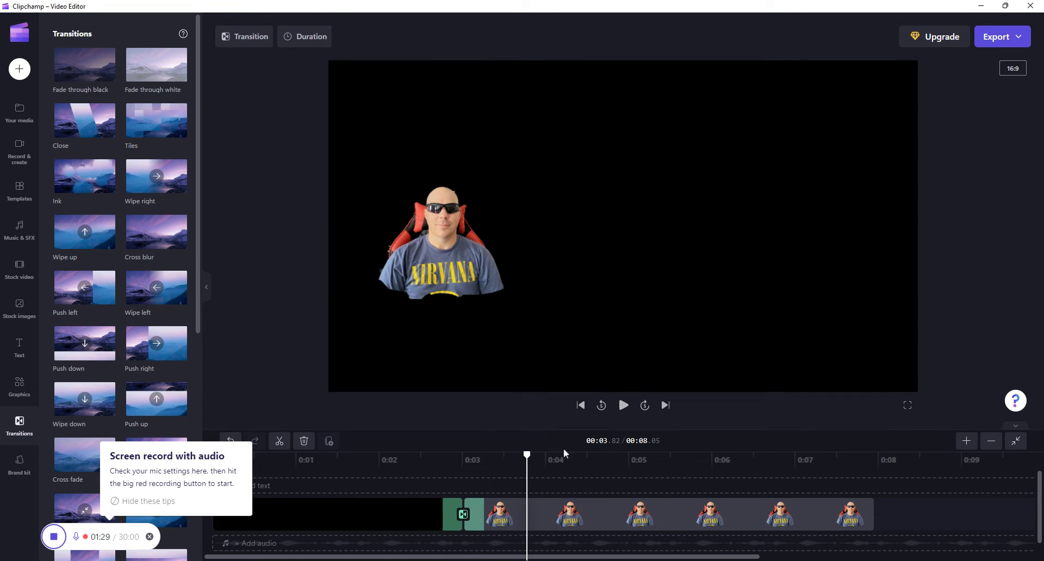
Review the transition's 0.5-second duration and its style options
{"action": "left_click_drag", "start_coordinate": [527, 456], "coordinate": [472, 472]}
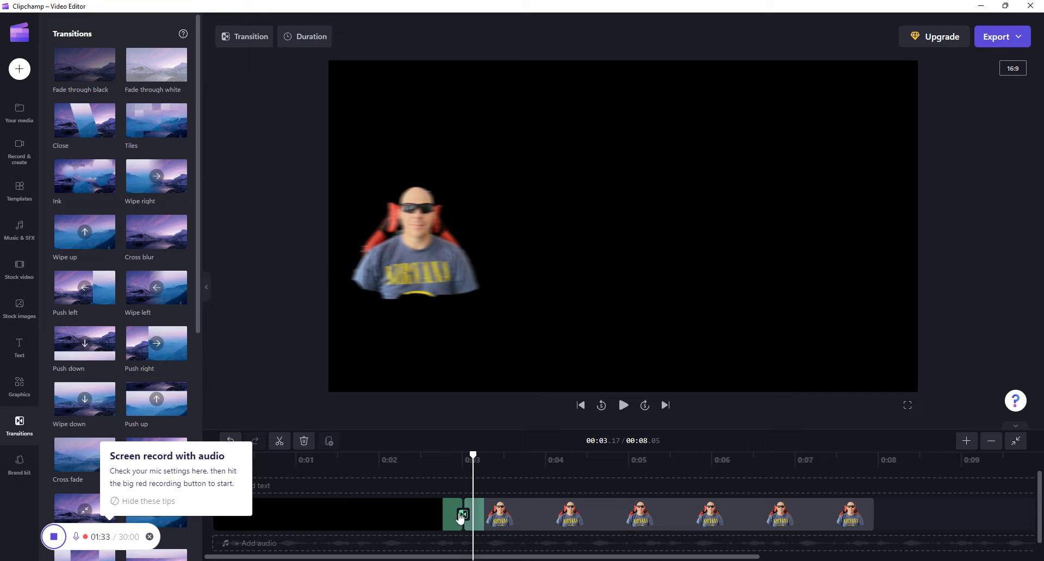
{"action": "left_click", "coordinate": [306, 36]}
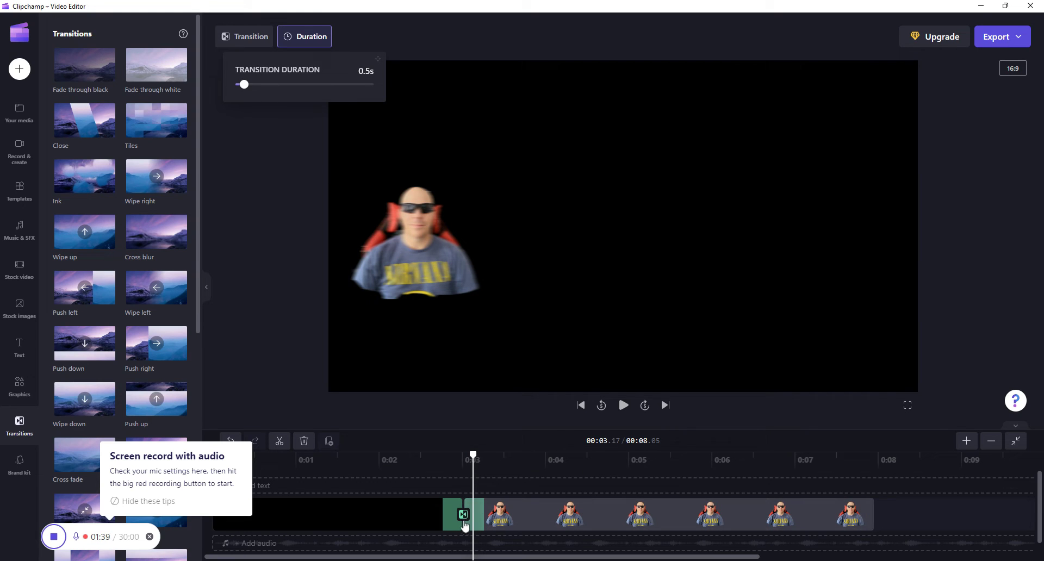
{"action": "left_click", "coordinate": [228, 36]}
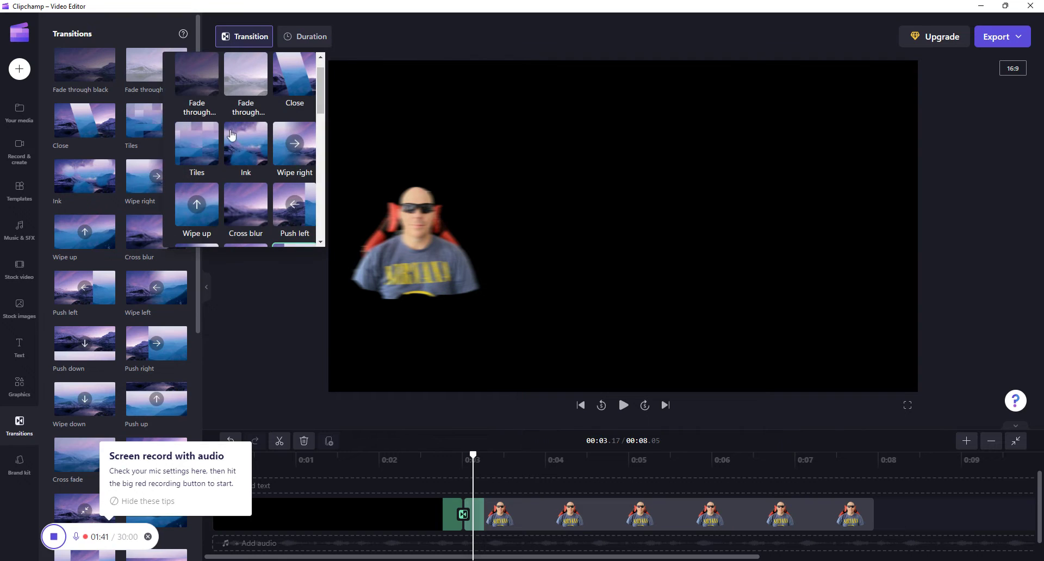
{"action": "left_click", "coordinate": [253, 306]}
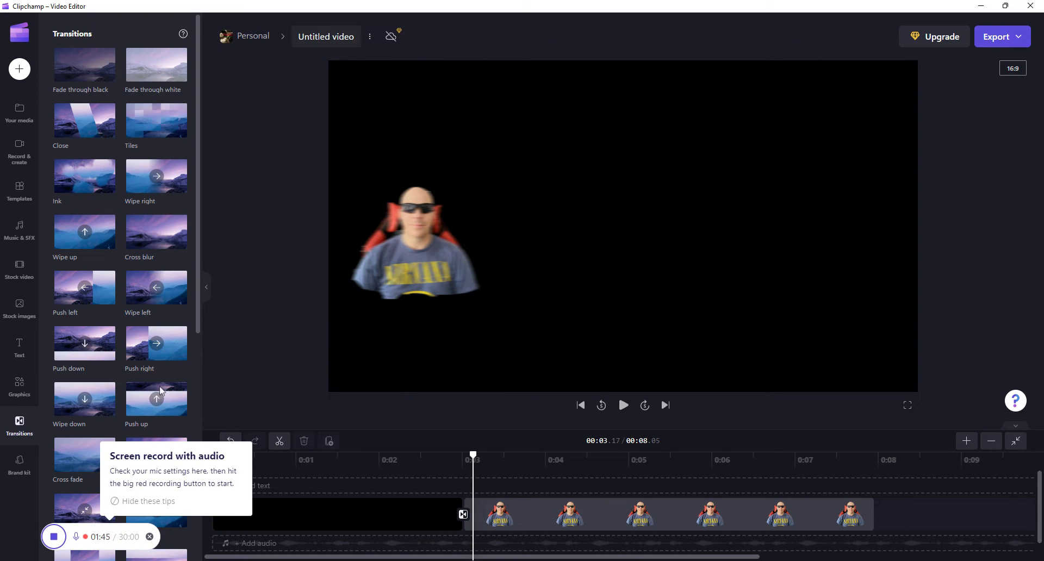
Add a Subtitle text clip on a track below the video, starting around 3.2 seconds
{"action": "left_click", "coordinate": [18, 348]}
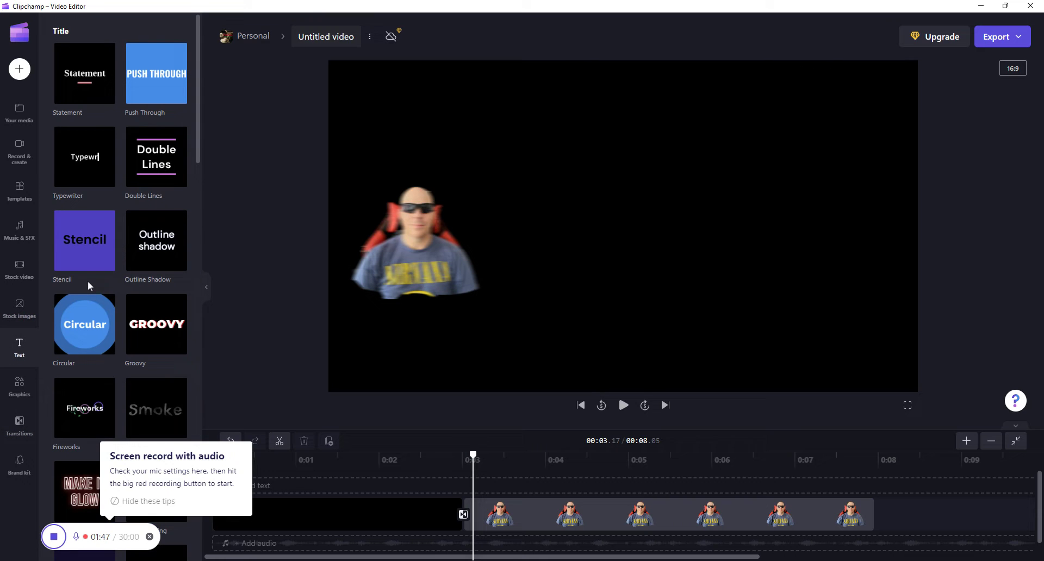
{"action": "scroll", "coordinate": [125, 336], "scroll_direction": "down", "scroll_amount": 7}
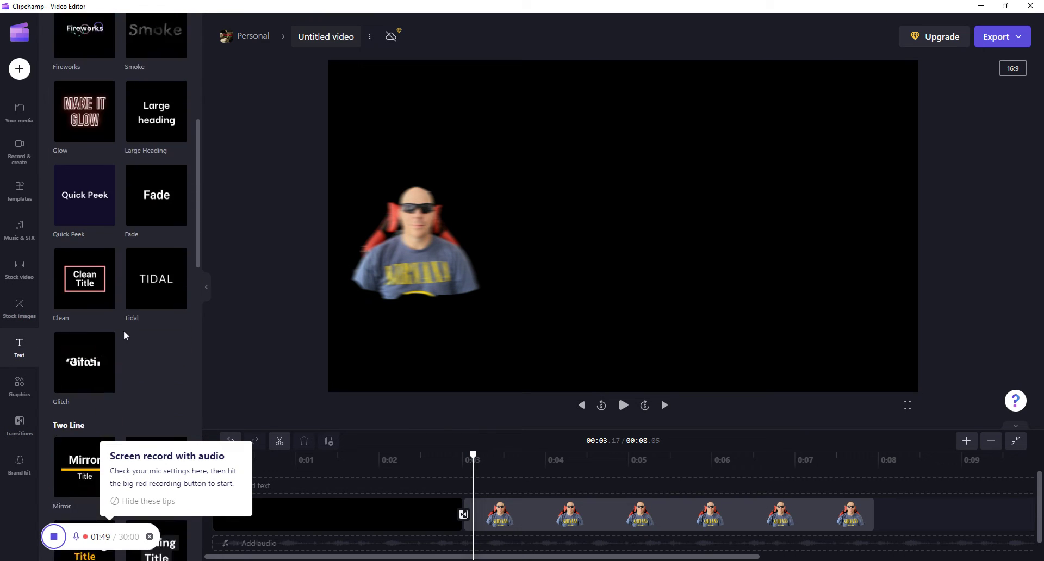
{"action": "scroll", "coordinate": [123, 331], "scroll_direction": "down", "scroll_amount": 10}
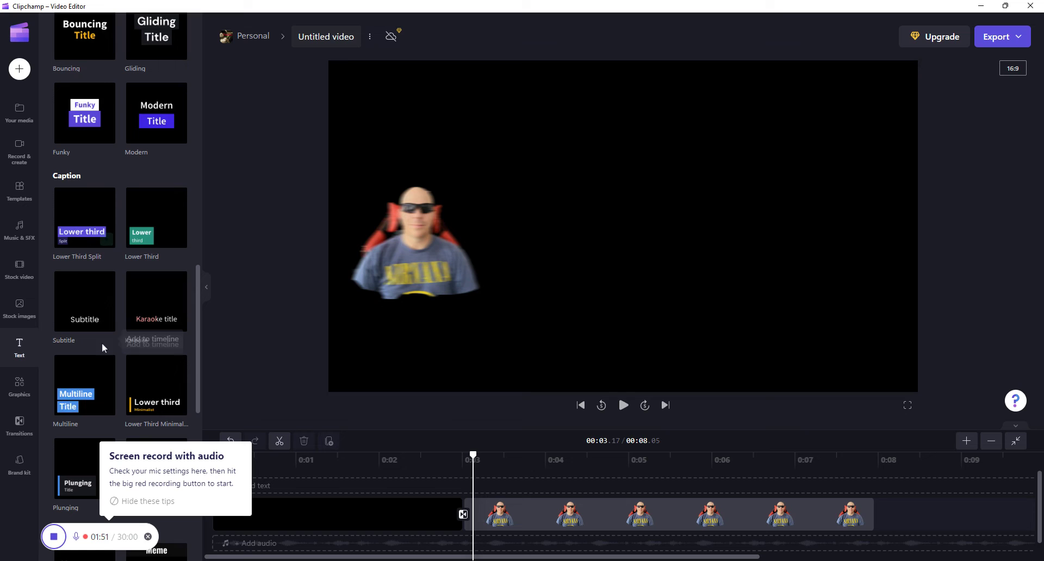
{"action": "mouse_move", "coordinate": [82, 311]}
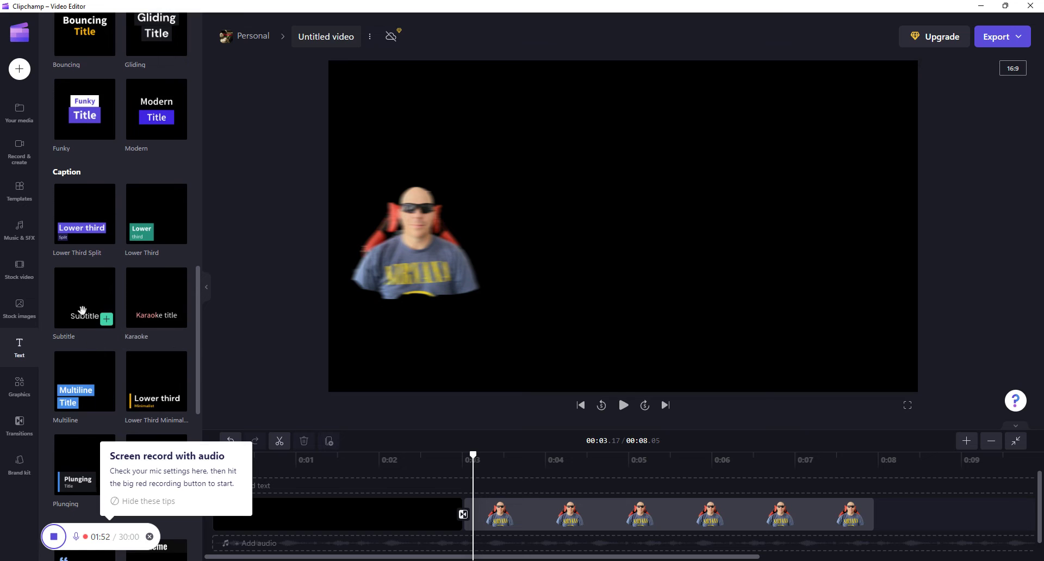
{"action": "left_click", "coordinate": [106, 320]}
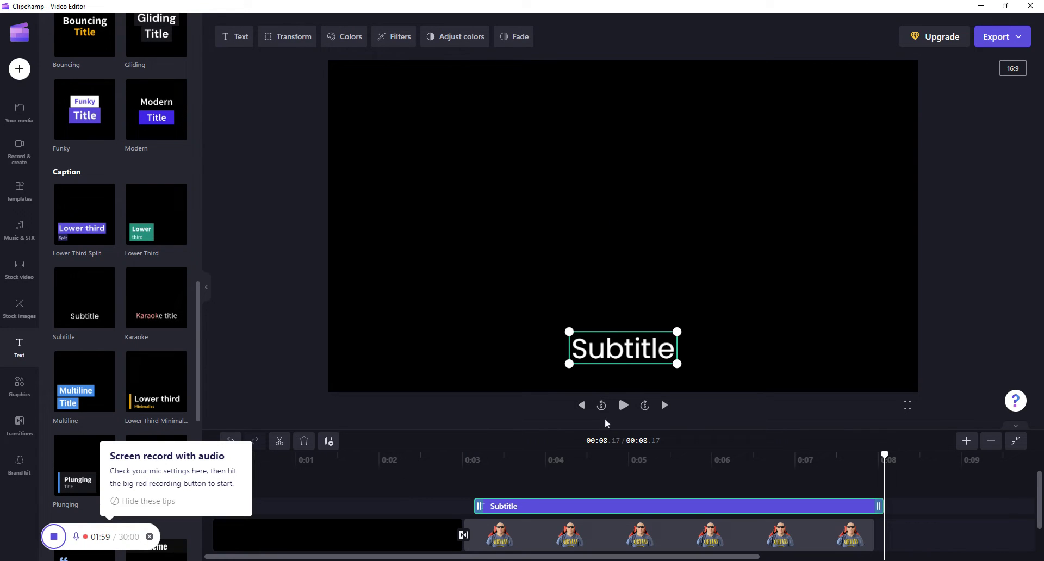
{"action": "left_click_drag", "start_coordinate": [579, 510], "coordinate": [569, 544]}
{"action": "left_click_drag", "start_coordinate": [559, 500], "coordinate": [570, 522]}
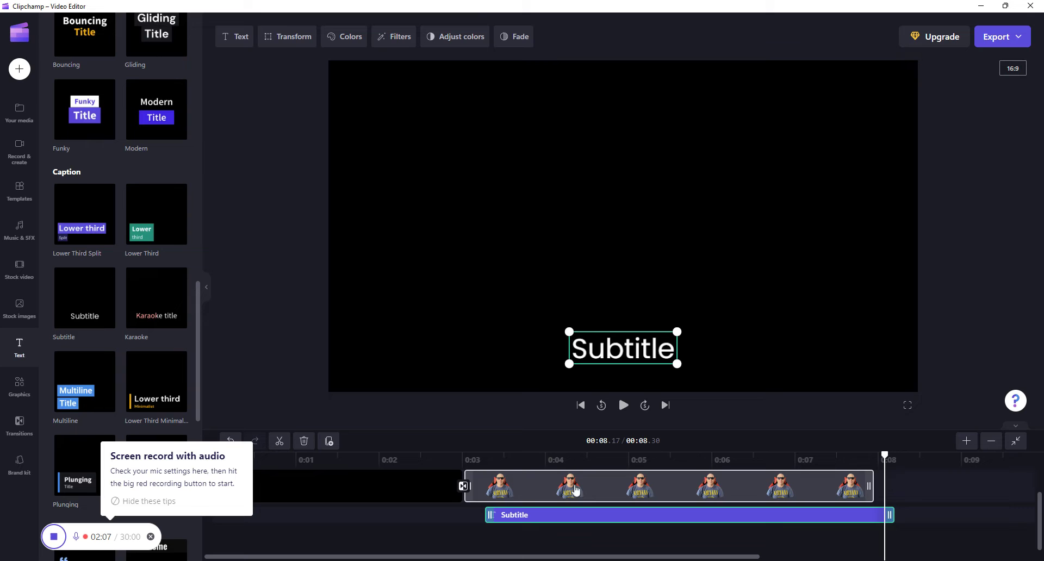
{"action": "left_click_drag", "start_coordinate": [885, 455], "coordinate": [495, 449]}
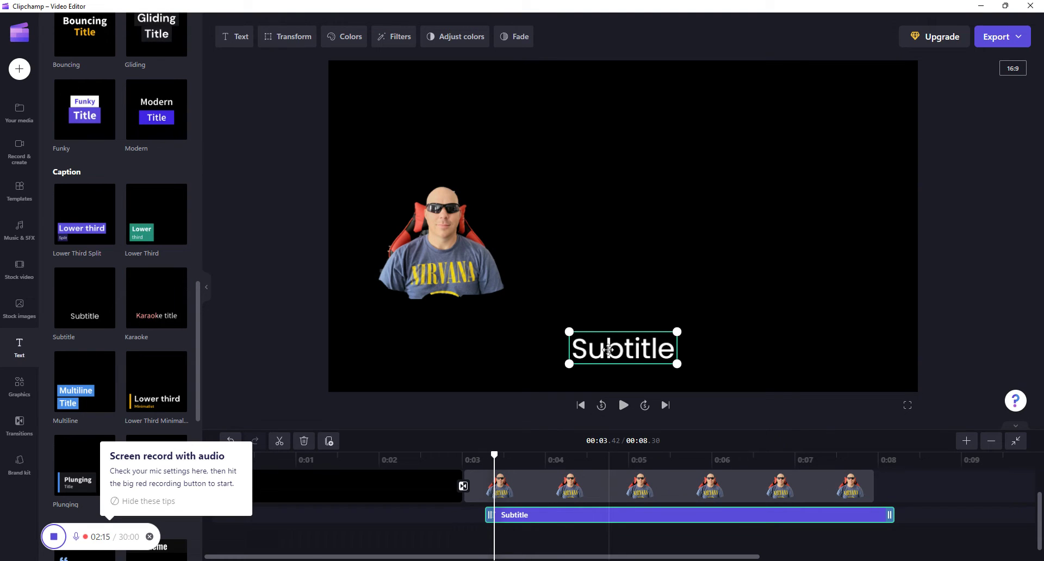
Delete the 'Subtitle' placeholder wording from the text box
{"action": "left_click", "coordinate": [233, 37]}
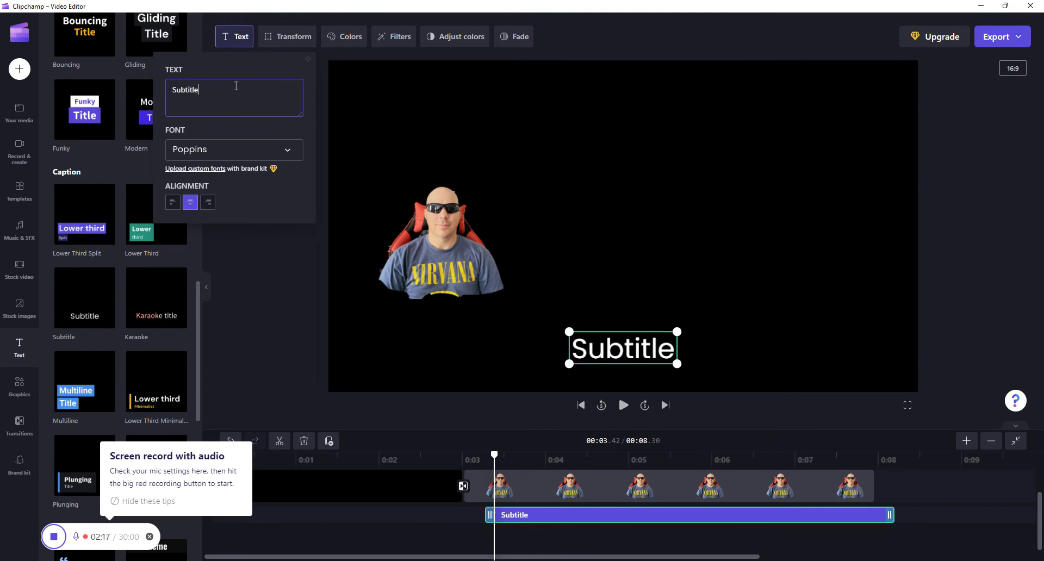
{"action": "left_click_drag", "start_coordinate": [236, 86], "coordinate": [147, 114]}
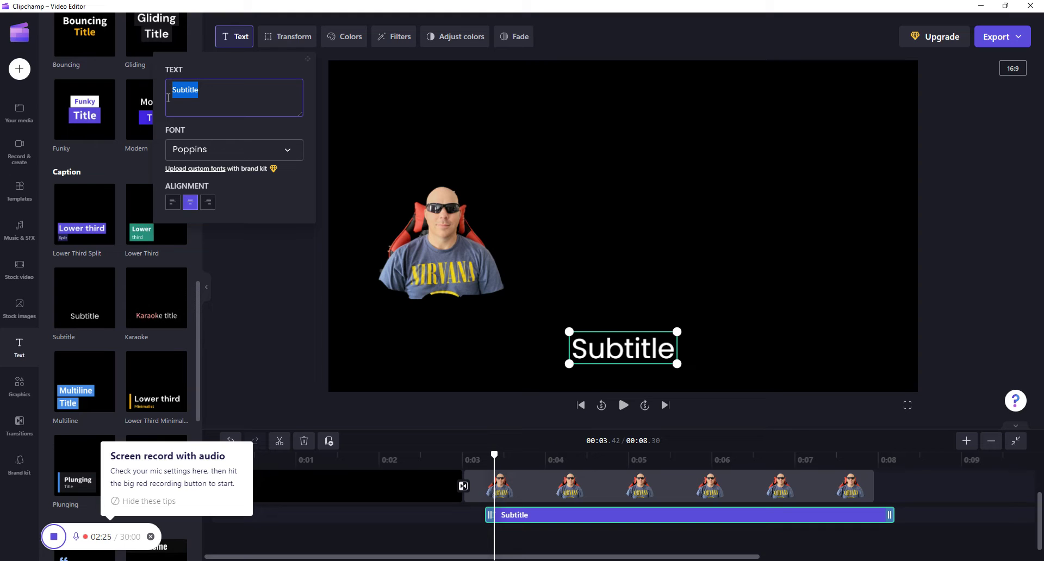
{"action": "key", "text": "BackSpace"}
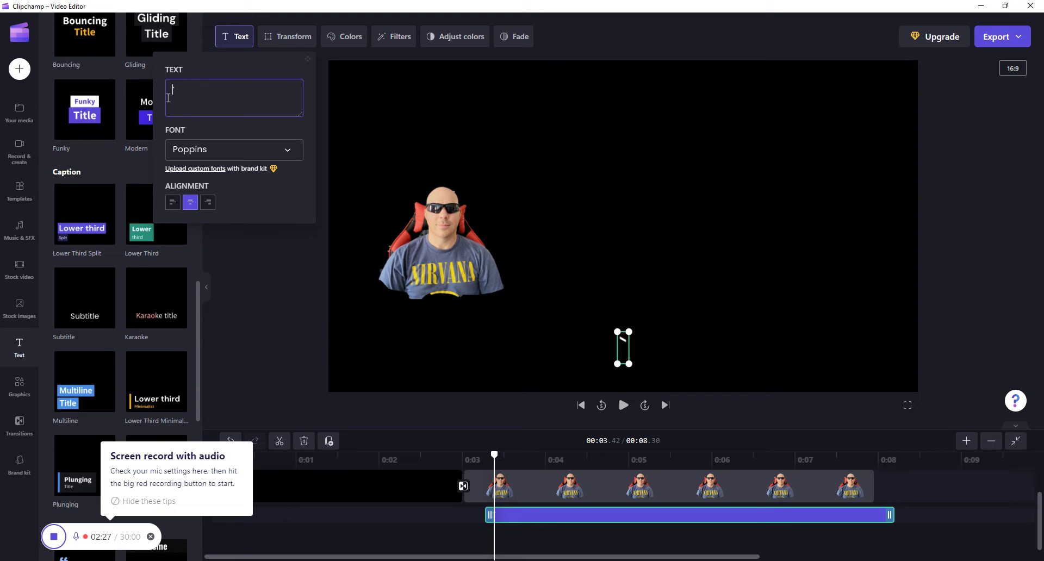
Change the text's primary colour from white to custom red #ED0707
{"action": "left_click", "coordinate": [344, 36]}
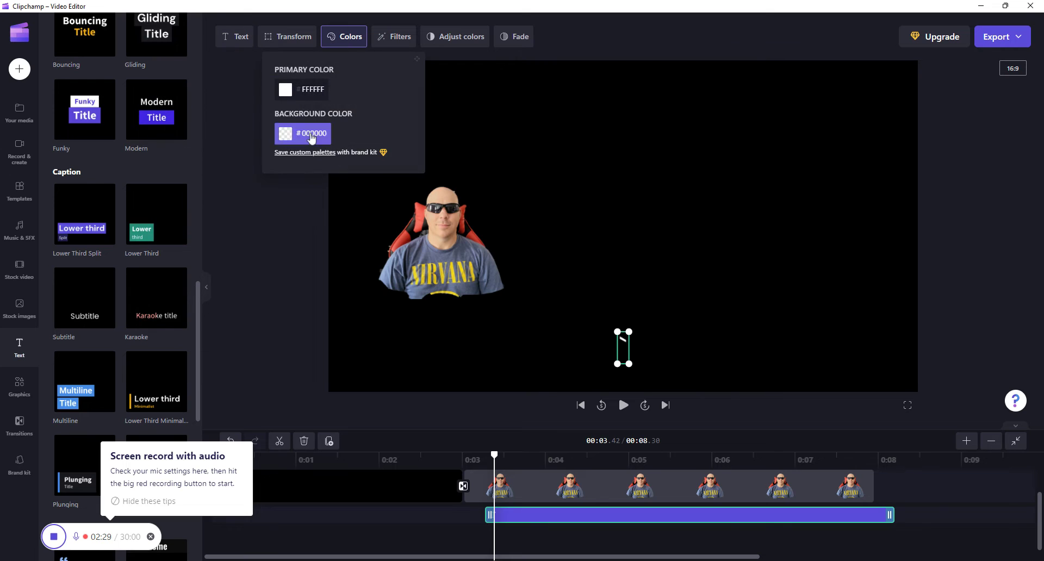
{"action": "left_click", "coordinate": [289, 90]}
{"action": "left_click", "coordinate": [406, 282]}
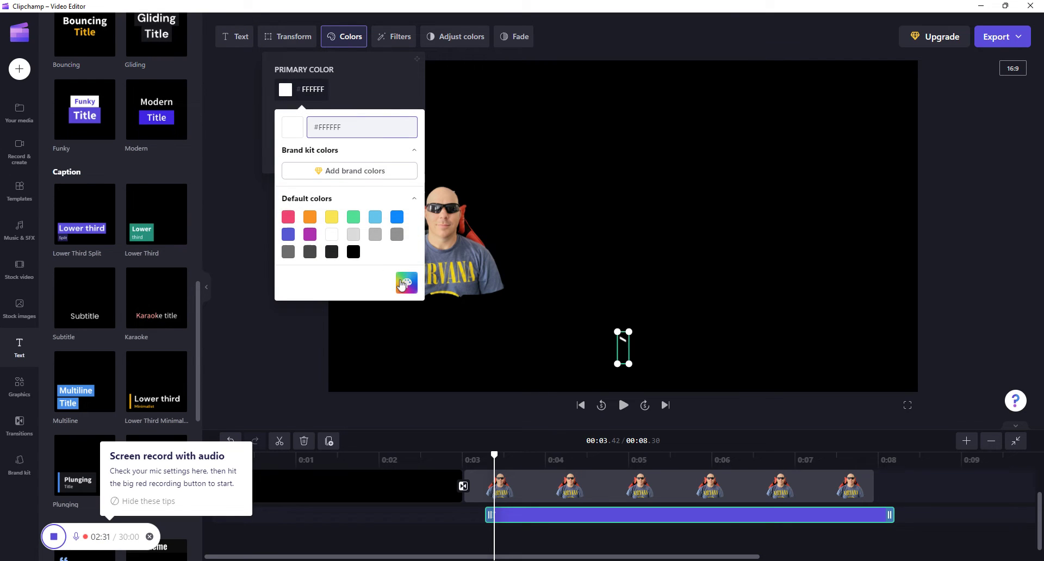
{"action": "left_click", "coordinate": [413, 151]}
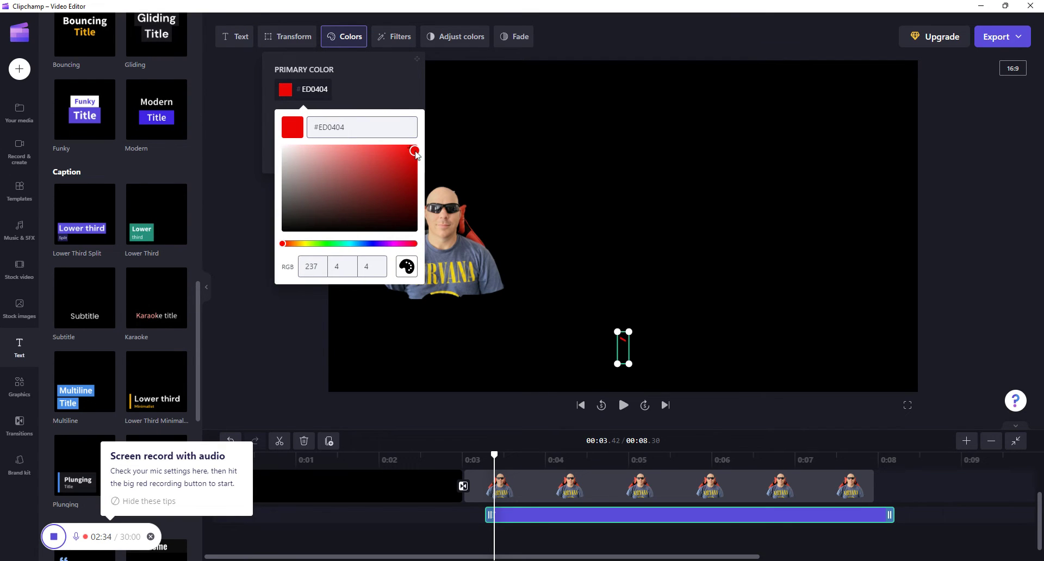
{"action": "left_click", "coordinate": [272, 315]}
Enlarge the red text box into a large diagonal stripe entering from the frame's left edge
{"action": "left_click", "coordinate": [581, 521]}
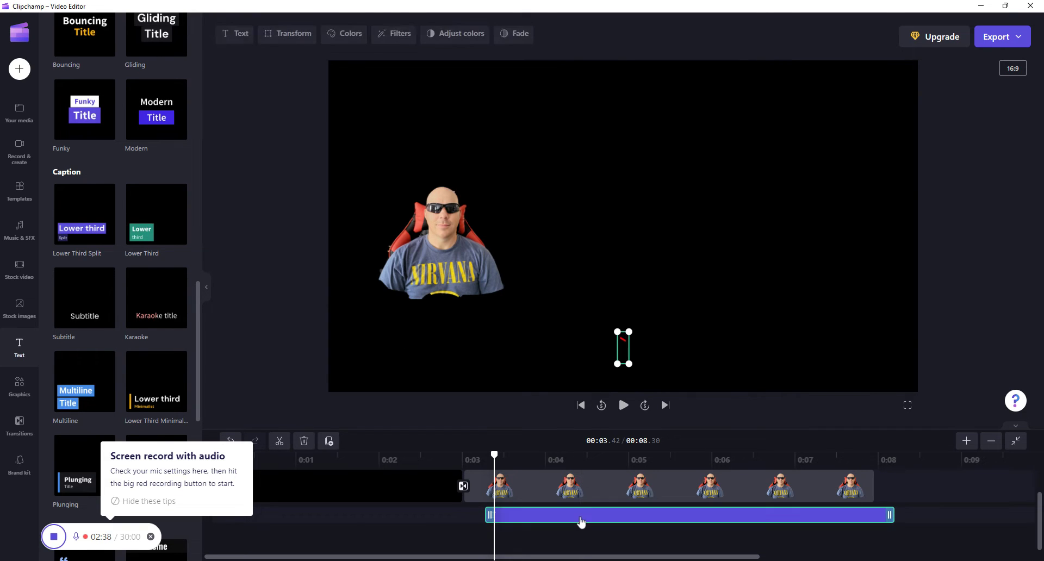
{"action": "left_click_drag", "start_coordinate": [618, 332], "coordinate": [473, 174]}
{"action": "left_click_drag", "start_coordinate": [551, 220], "coordinate": [354, 232]}
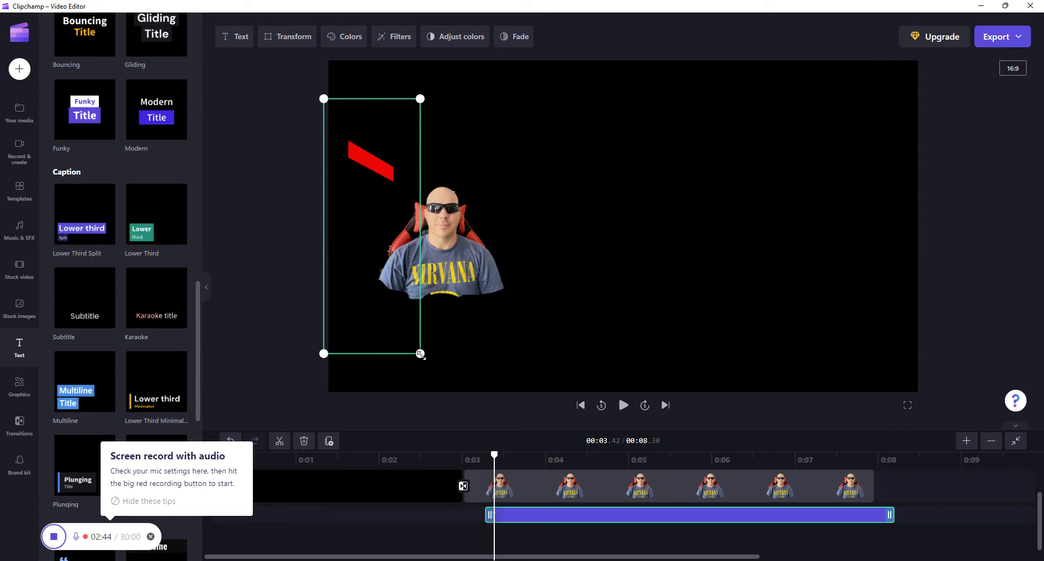
{"action": "left_click_drag", "start_coordinate": [420, 354], "coordinate": [469, 485]}
{"action": "left_click_drag", "start_coordinate": [431, 317], "coordinate": [412, 274]}
{"action": "left_click", "coordinate": [553, 490]}
{"action": "left_click", "coordinate": [506, 516]}
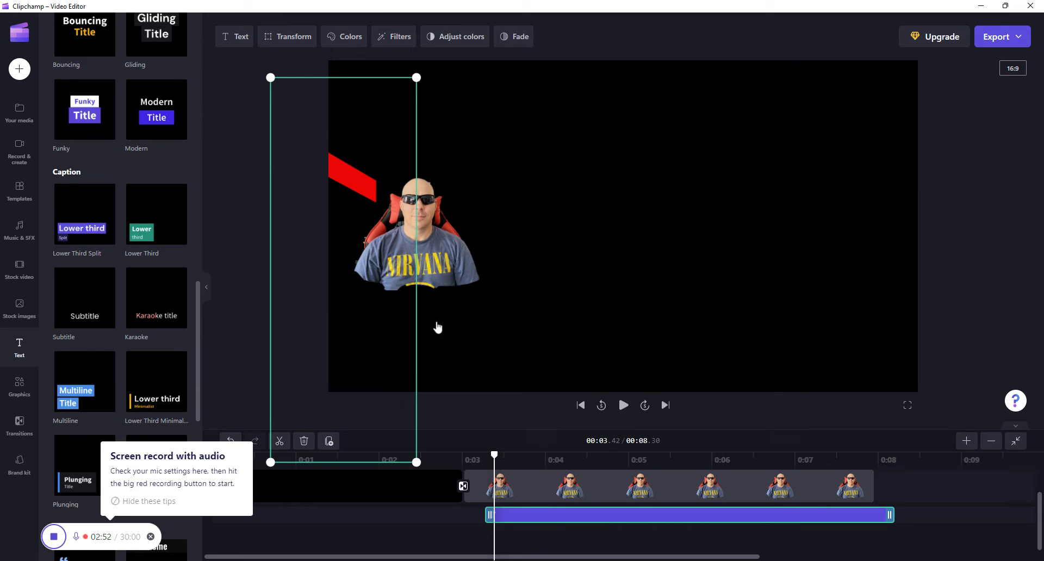
{"action": "left_click_drag", "start_coordinate": [416, 462], "coordinate": [514, 542]}
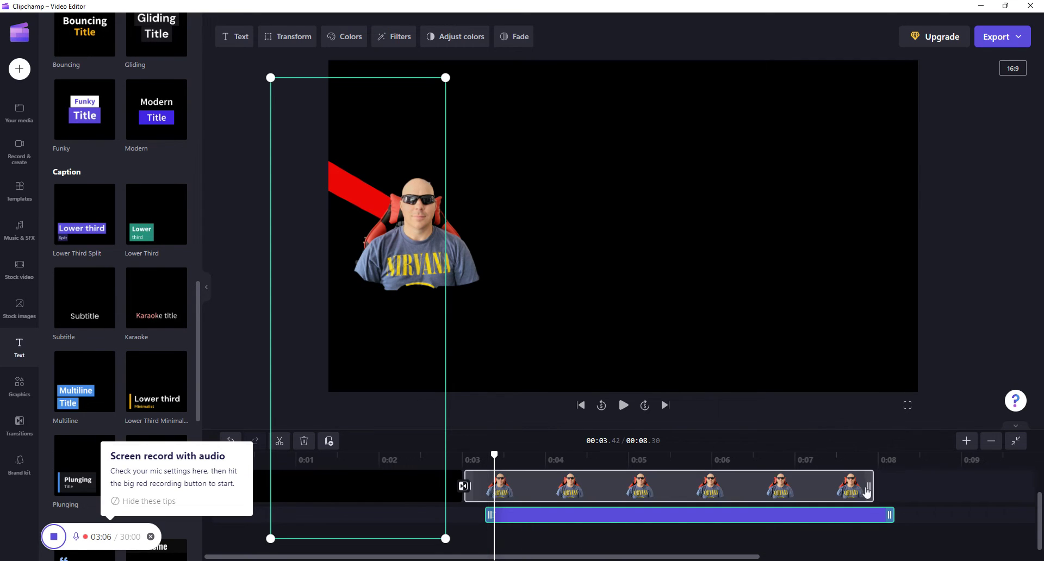
{"action": "left_click", "coordinate": [960, 497]}
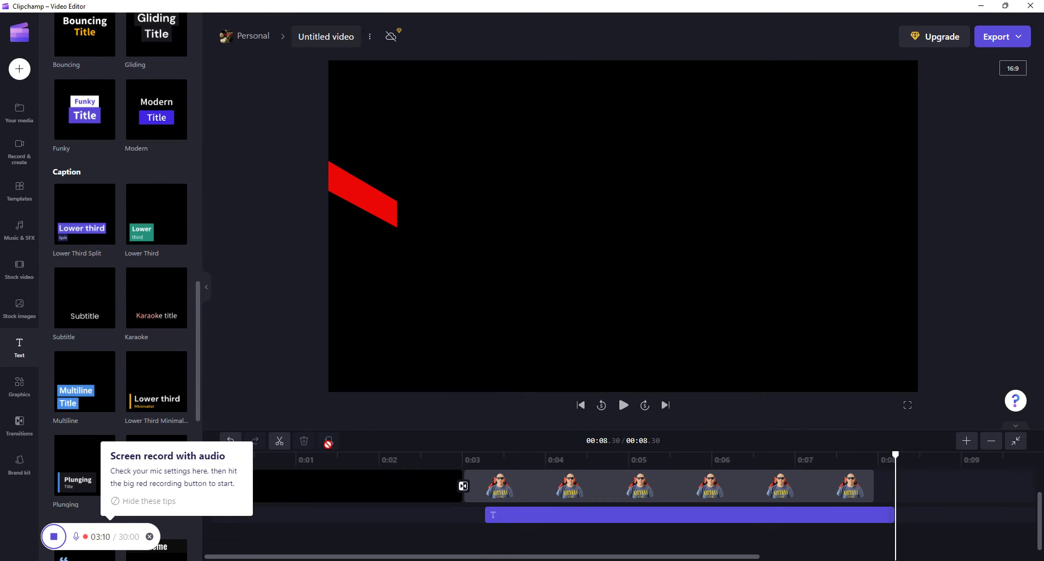
Duplicate the red bar onto a new track, extend the video, and place the copy below
{"action": "left_click", "coordinate": [493, 515]}
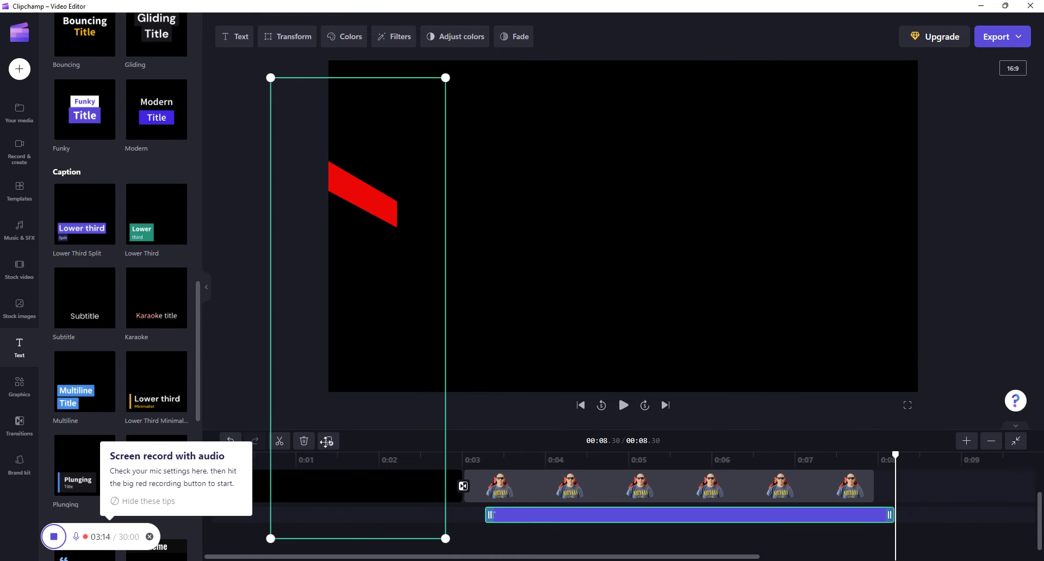
{"action": "right_click", "coordinate": [519, 514]}
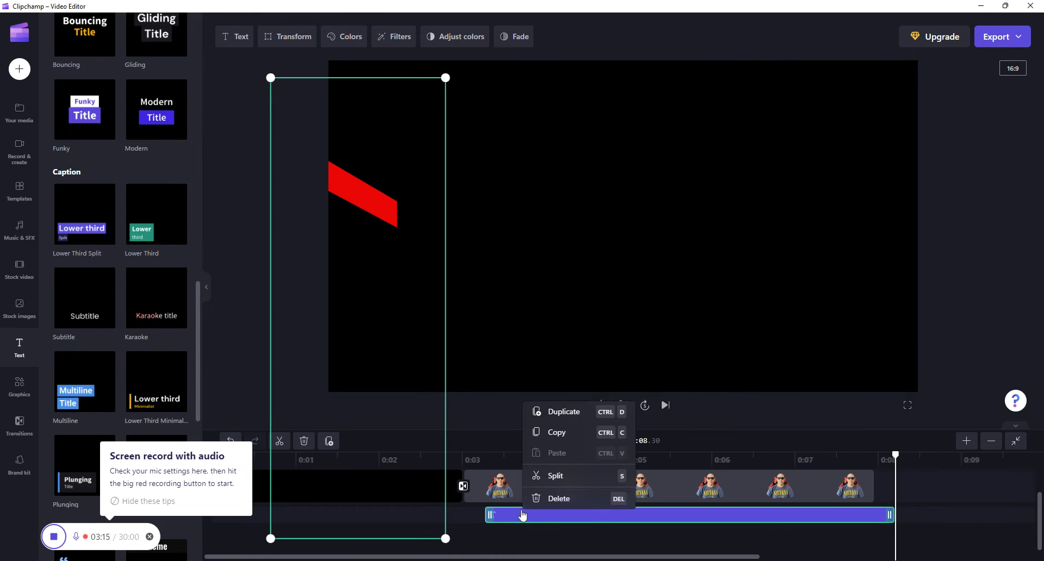
{"action": "left_click", "coordinate": [550, 412]}
{"action": "left_click_drag", "start_coordinate": [966, 518], "coordinate": [547, 538]}
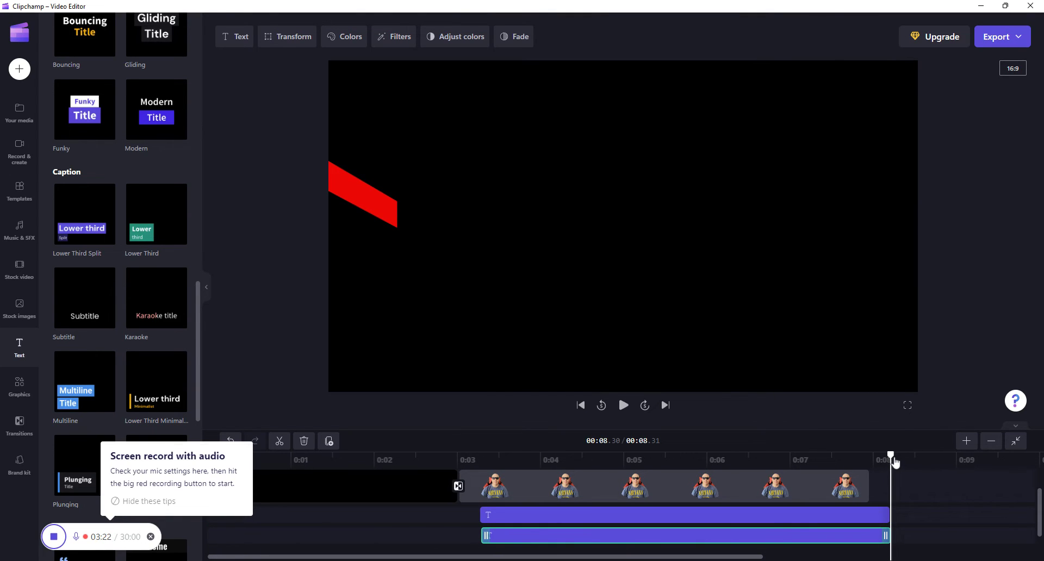
{"action": "left_click_drag", "start_coordinate": [869, 485], "coordinate": [597, 451]}
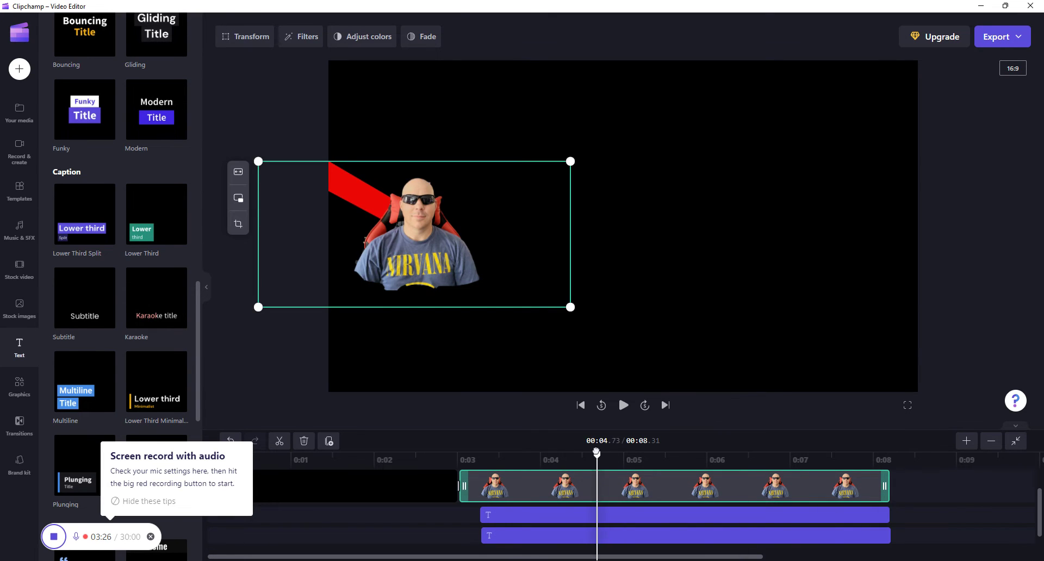
{"action": "left_click", "coordinate": [536, 536]}
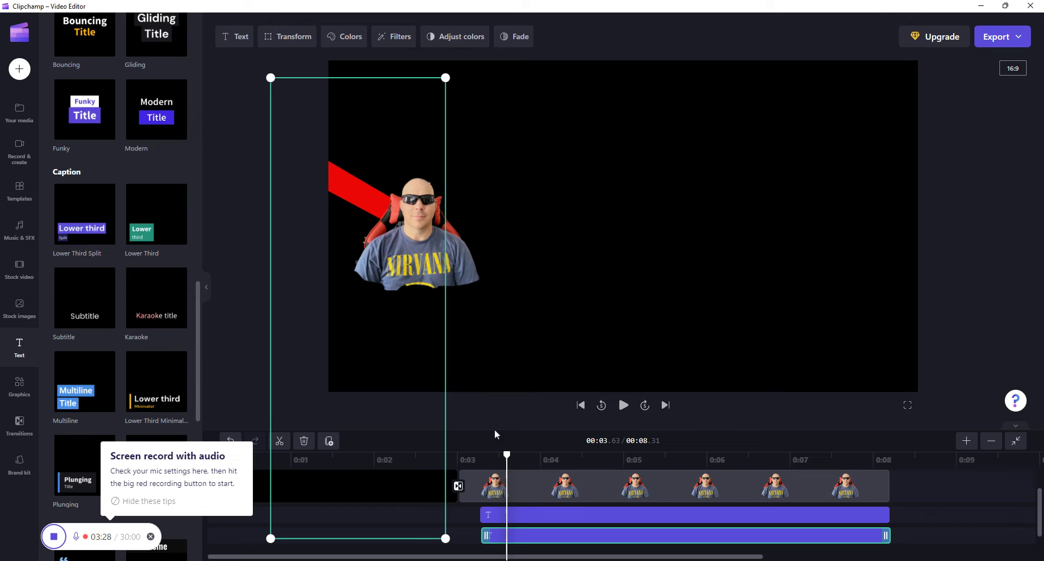
{"action": "left_click_drag", "start_coordinate": [421, 290], "coordinate": [419, 342]}
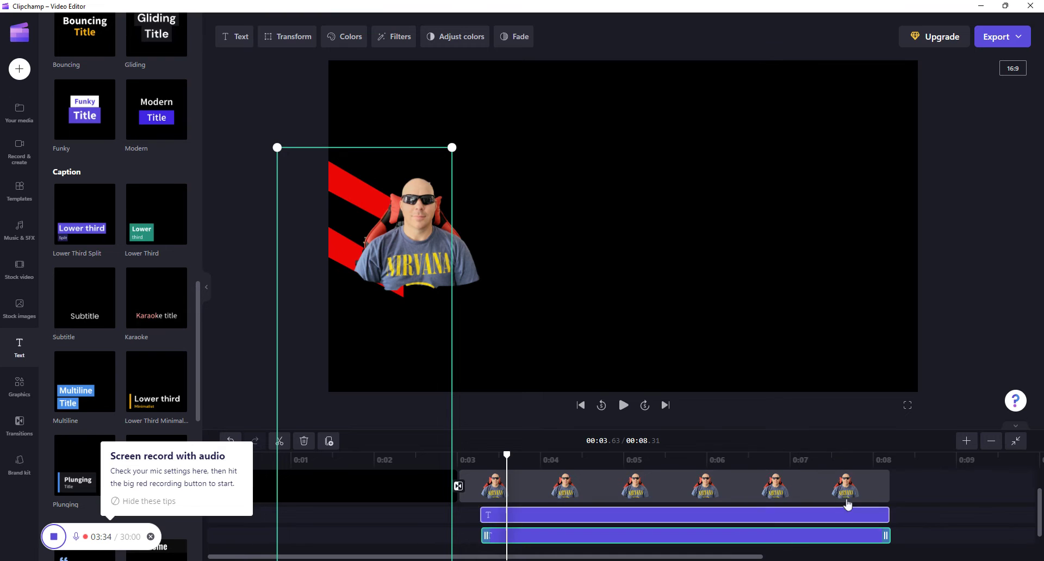
Add a third red bar on its own track, shifted down and right
{"action": "right_click", "coordinate": [632, 541]}
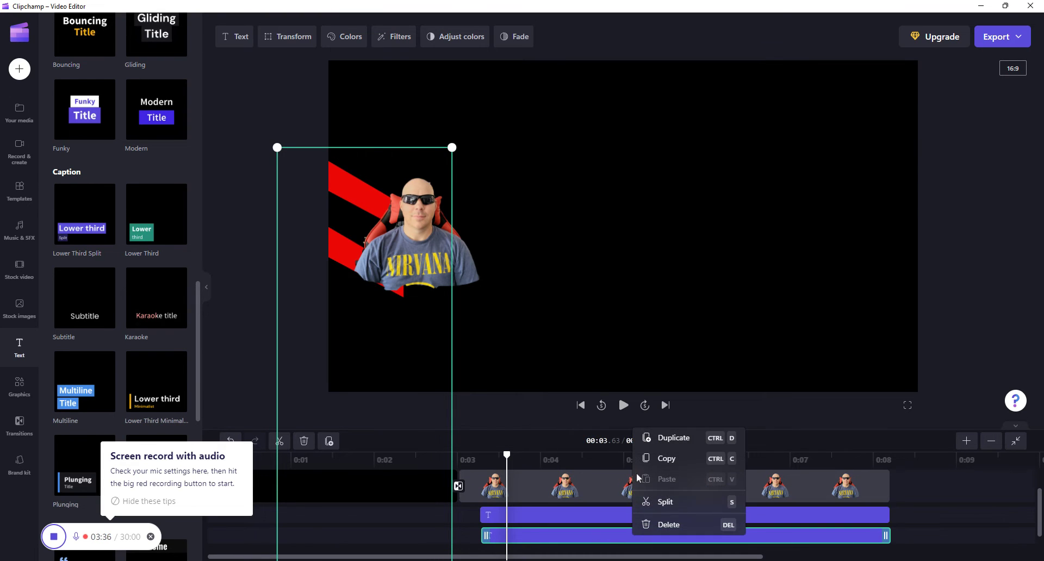
{"action": "left_click", "coordinate": [662, 438]}
{"action": "left_click_drag", "start_coordinate": [923, 545], "coordinate": [512, 538]}
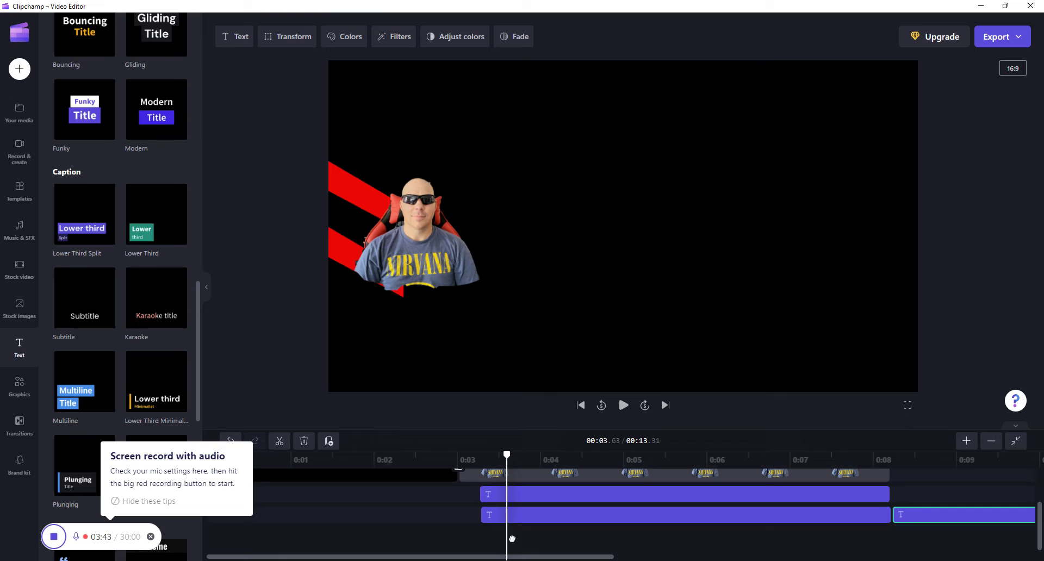
{"action": "scroll", "coordinate": [521, 541], "scroll_direction": "down", "scroll_amount": 1}
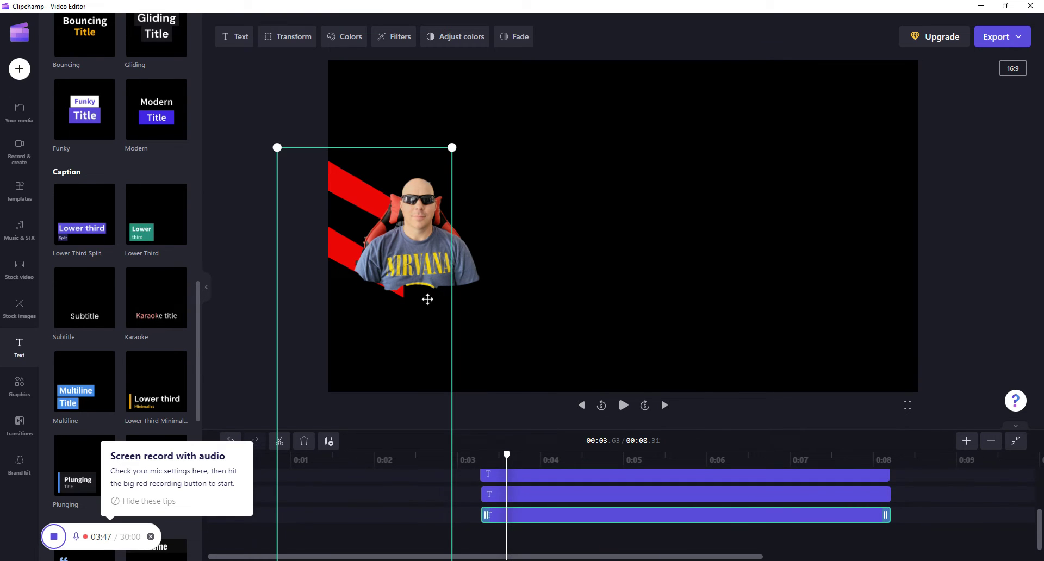
{"action": "left_click_drag", "start_coordinate": [427, 299], "coordinate": [499, 342]}
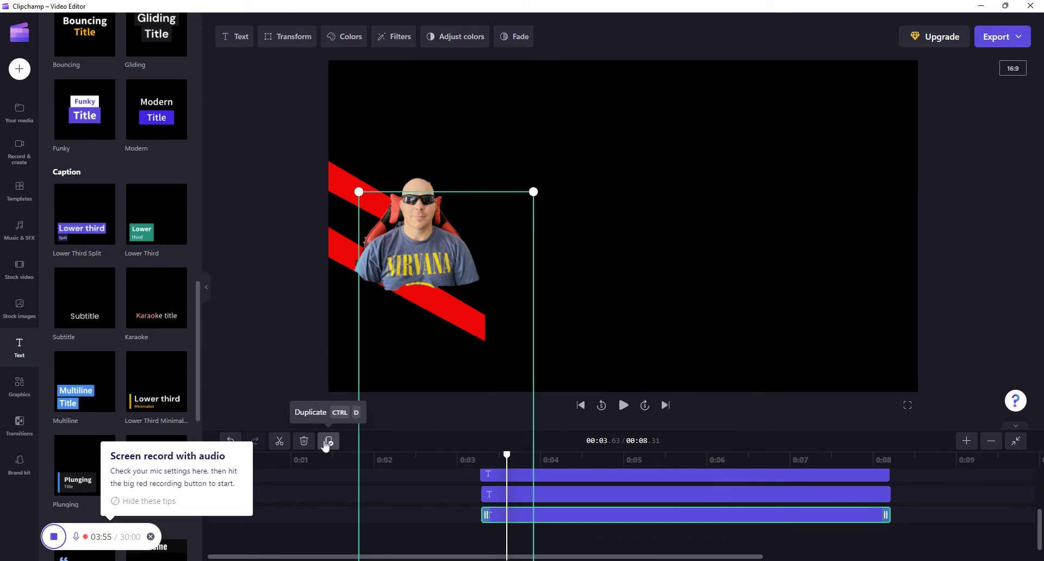
Add a fourth red bar copy on a new track and move it right and up
{"action": "left_click", "coordinate": [328, 442]}
{"action": "left_click_drag", "start_coordinate": [920, 522], "coordinate": [508, 536]}
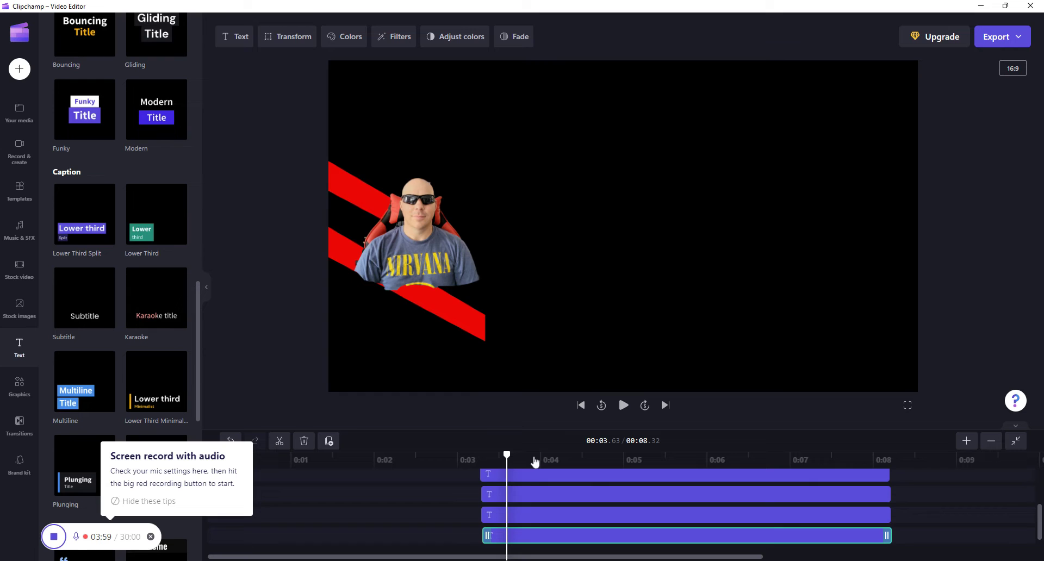
{"action": "left_click", "coordinate": [531, 305]}
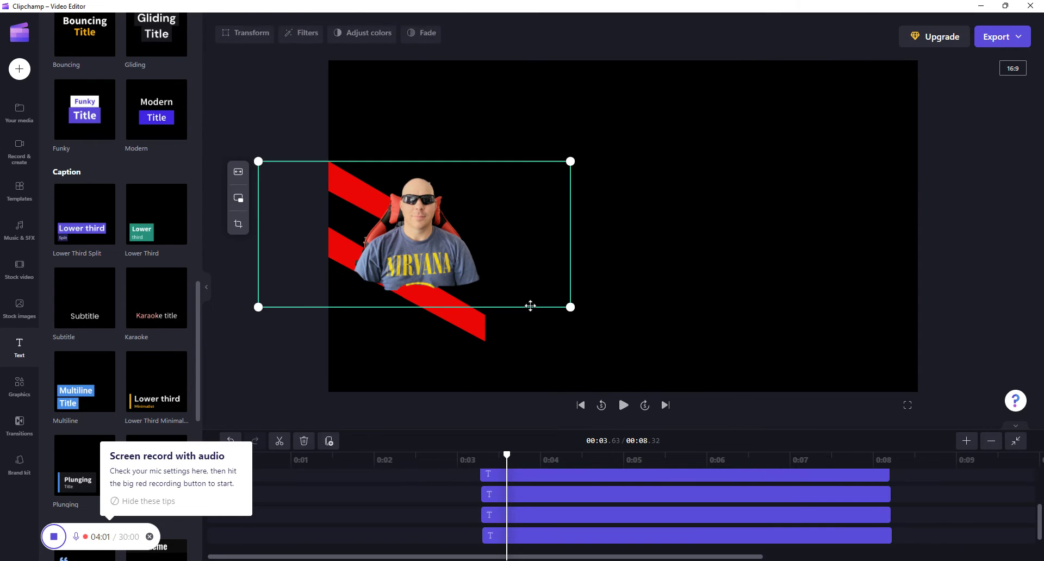
{"action": "left_click", "coordinate": [555, 536]}
{"action": "left_click_drag", "start_coordinate": [471, 359], "coordinate": [516, 316]}
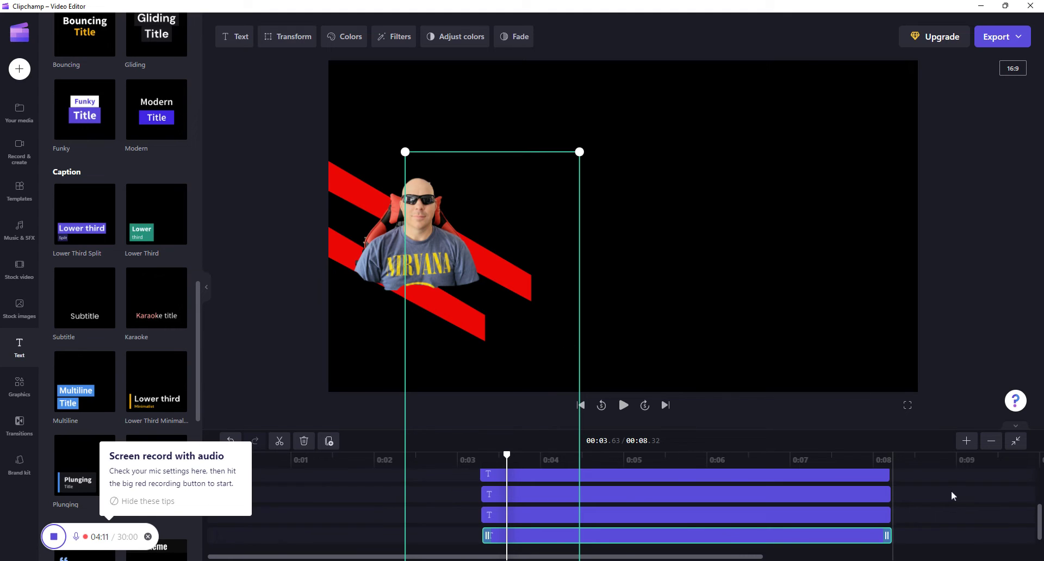
{"action": "scroll", "coordinate": [951, 496], "scroll_direction": "up", "scroll_amount": 2}
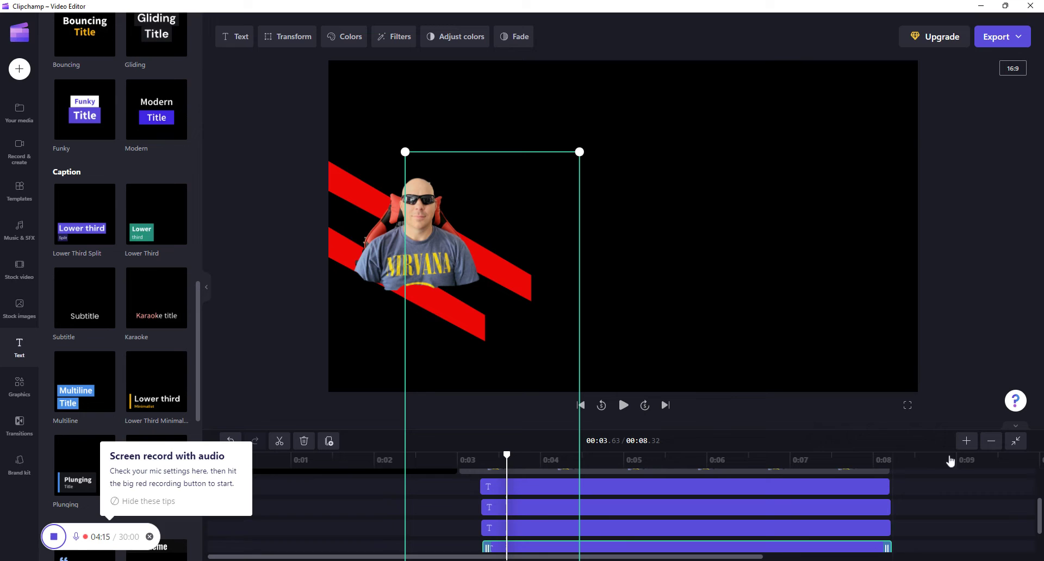
{"action": "left_click_drag", "start_coordinate": [811, 428], "coordinate": [803, 389]}
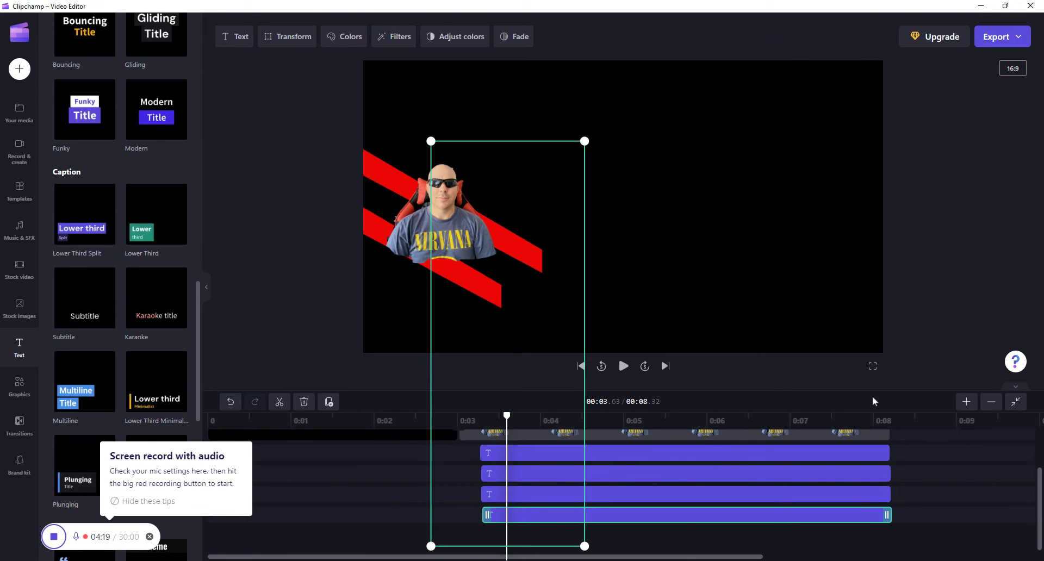
{"action": "left_click", "coordinate": [964, 488]}
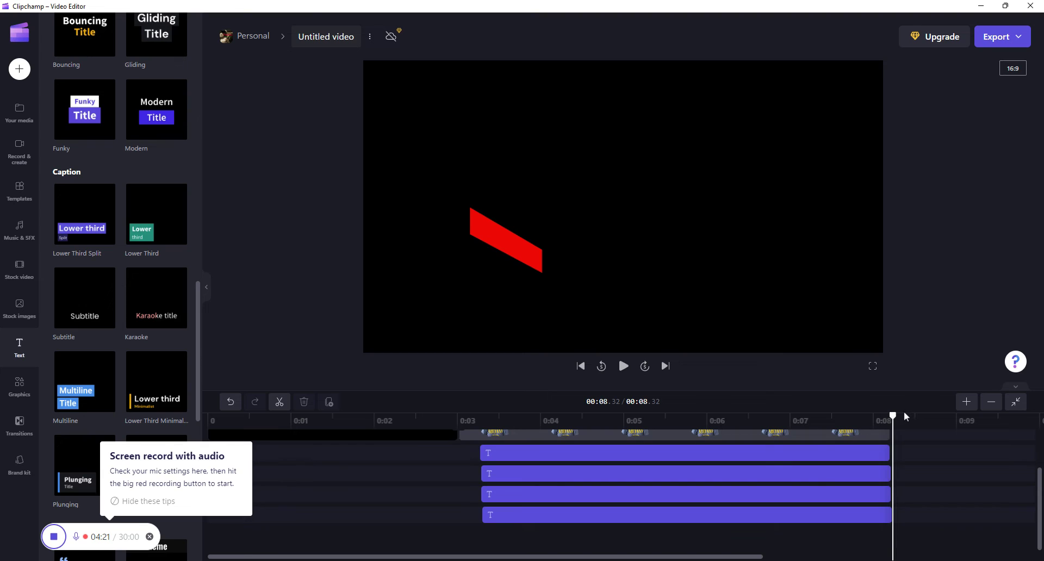
{"action": "left_click_drag", "start_coordinate": [893, 416], "coordinate": [882, 415]}
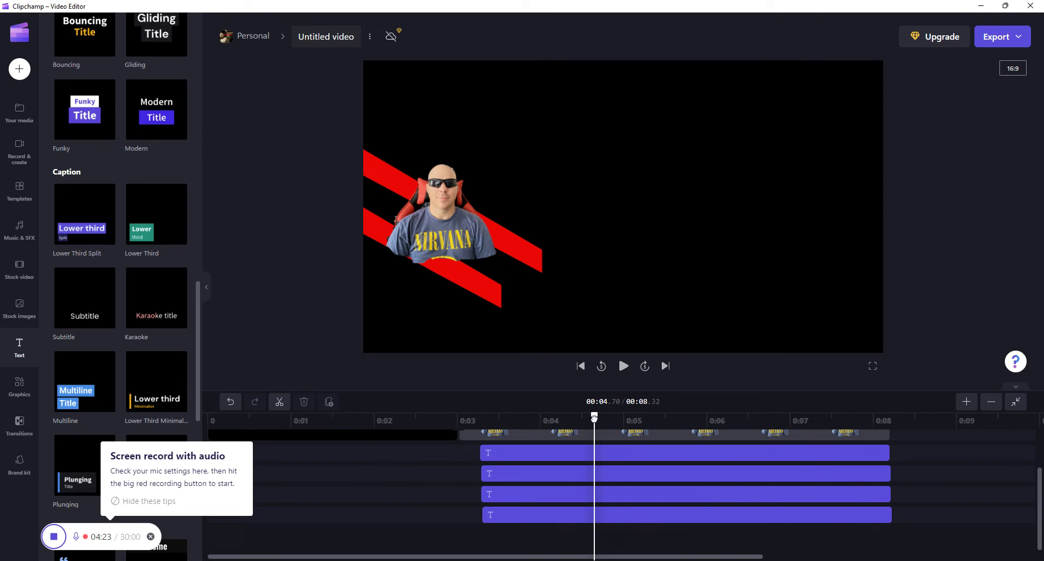
{"action": "left_click_drag", "start_coordinate": [595, 417], "coordinate": [411, 417]}
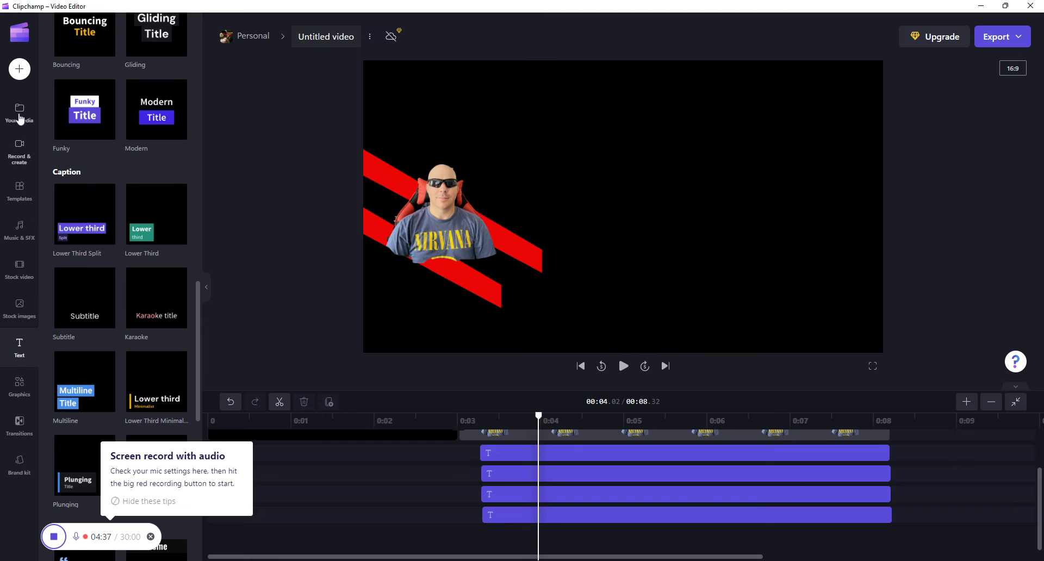
Add the Black block color clip and drag it onto Untitled.png's track right after it
{"action": "left_click", "coordinate": [20, 115]}
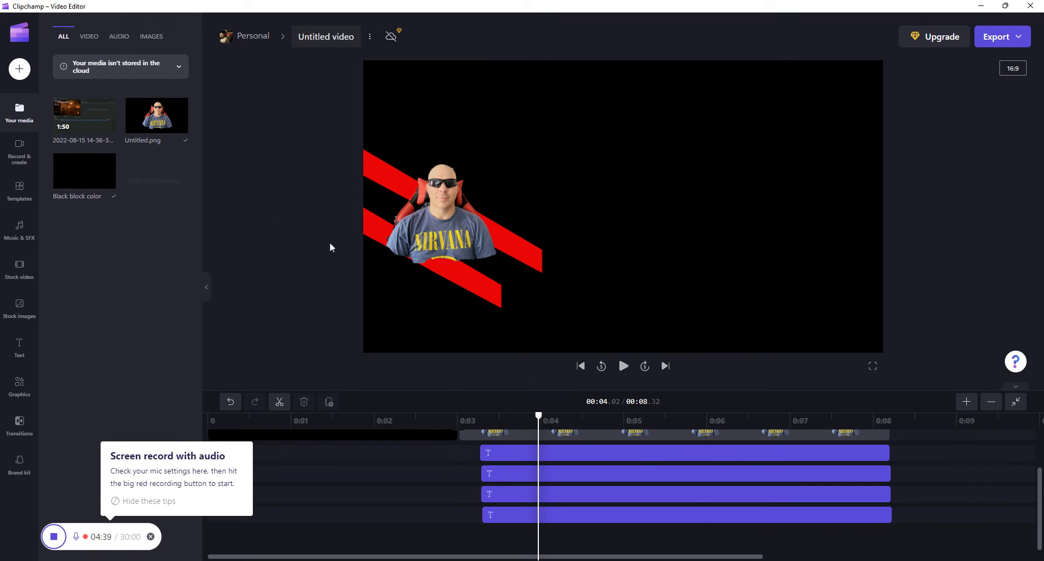
{"action": "left_click_drag", "start_coordinate": [538, 414], "coordinate": [891, 414]}
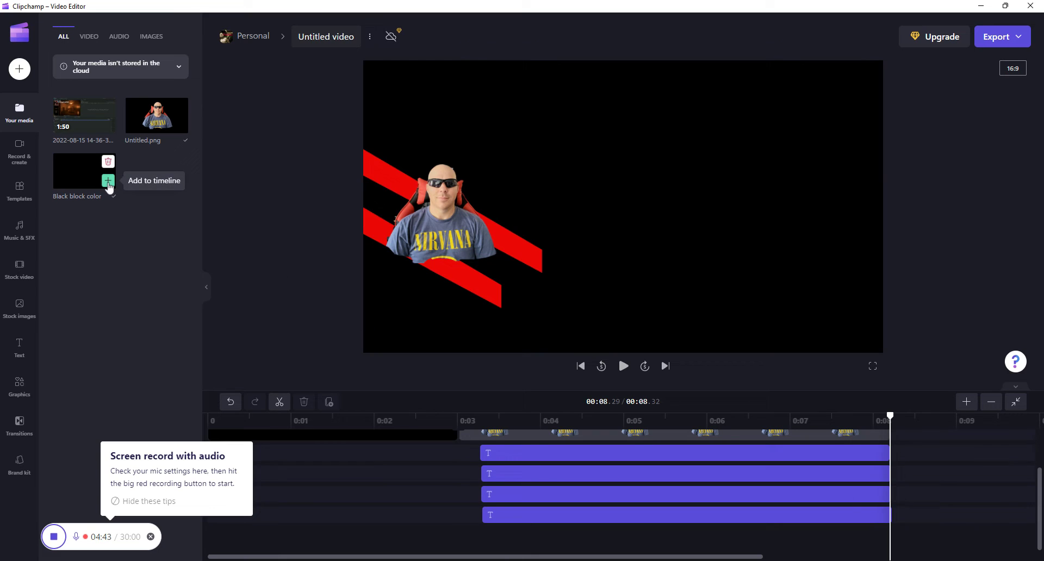
{"action": "left_click", "coordinate": [109, 163]}
{"action": "left_click_drag", "start_coordinate": [930, 537], "coordinate": [911, 473]}
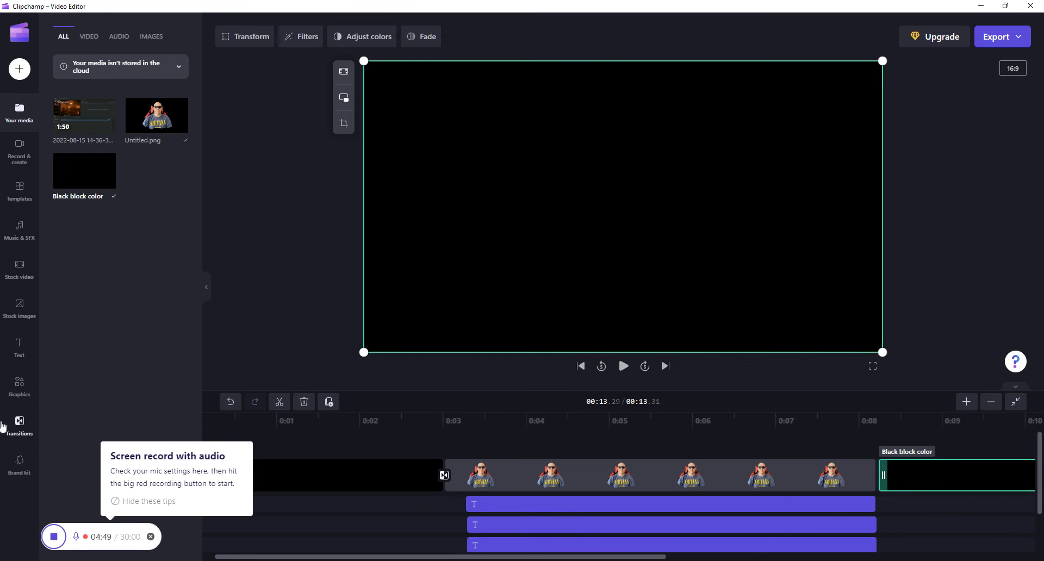
Place a Push left transition at the join between Untitled.png and the black clip
{"action": "left_click", "coordinate": [19, 419]}
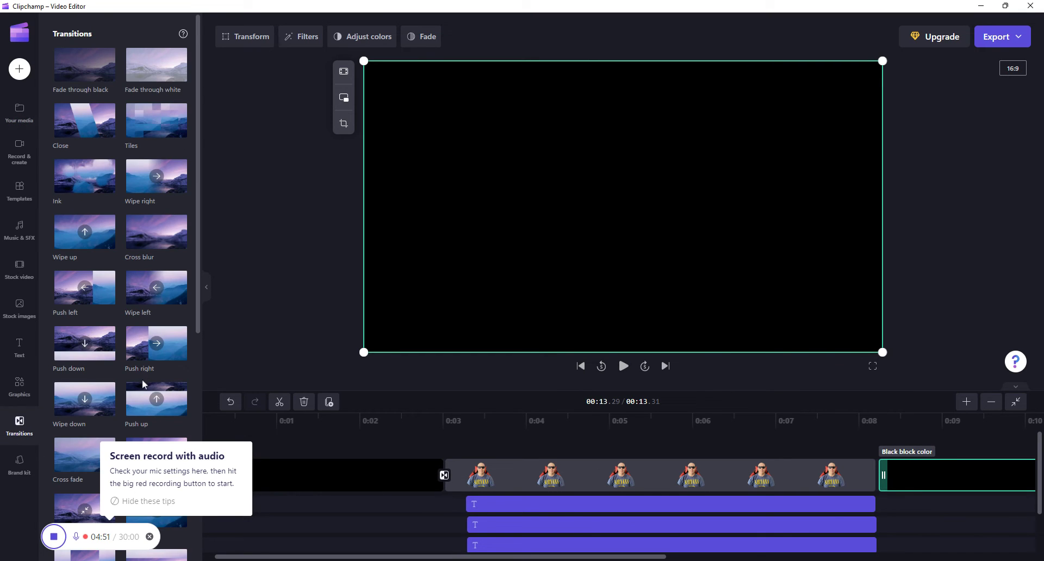
{"action": "left_click_drag", "start_coordinate": [92, 291], "coordinate": [644, 438]}
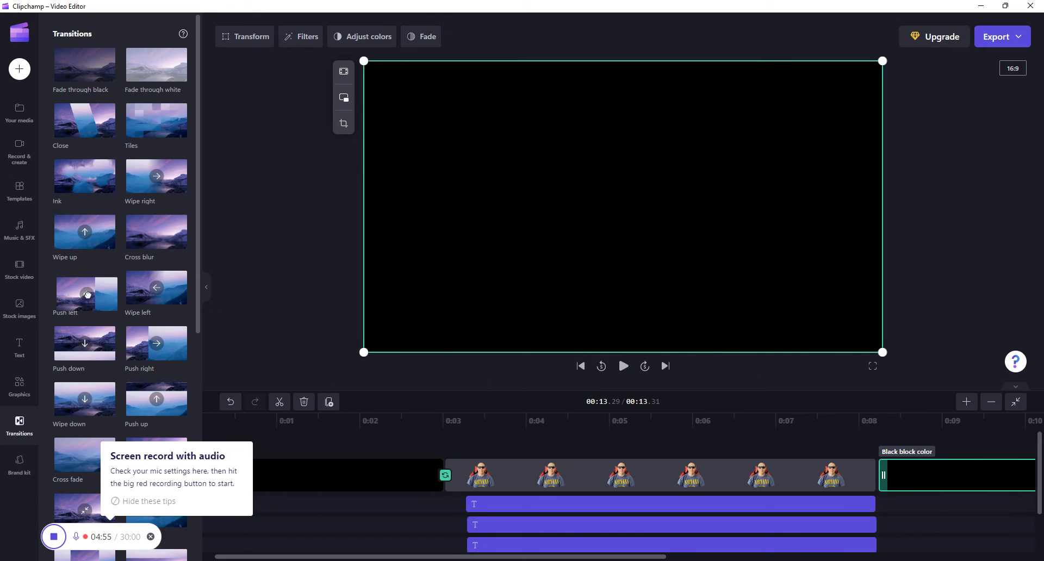
{"action": "left_click_drag", "start_coordinate": [900, 483], "coordinate": [899, 482]}
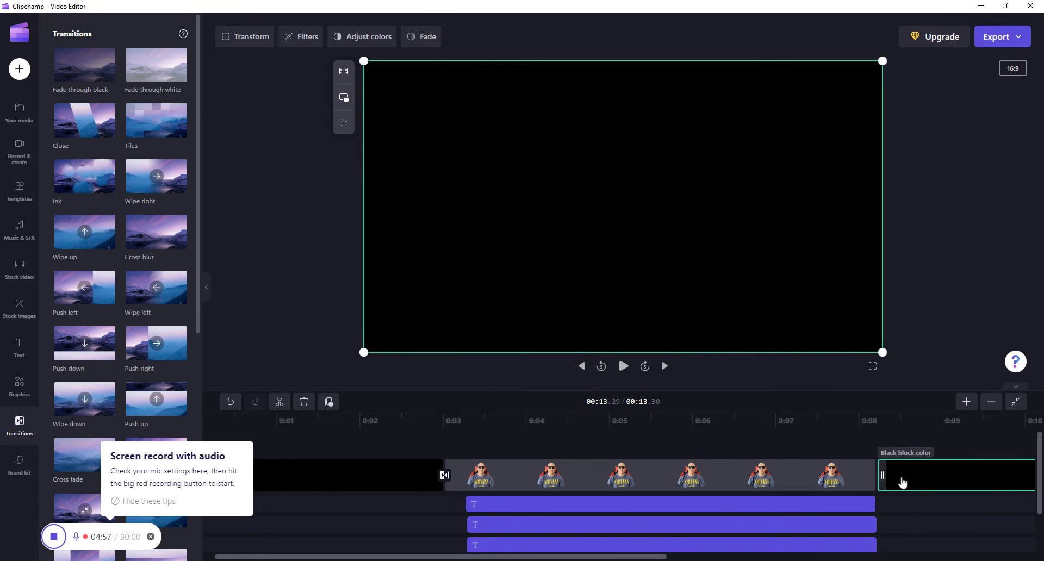
{"action": "mouse_move", "coordinate": [86, 288]}
{"action": "left_mouse_down"}
{"action": "mouse_move", "coordinate": [71, 287]}
{"action": "mouse_move", "coordinate": [505, 351]}
{"action": "mouse_move", "coordinate": [873, 461]}
{"action": "mouse_move", "coordinate": [874, 476]}
{"action": "left_mouse_up"}
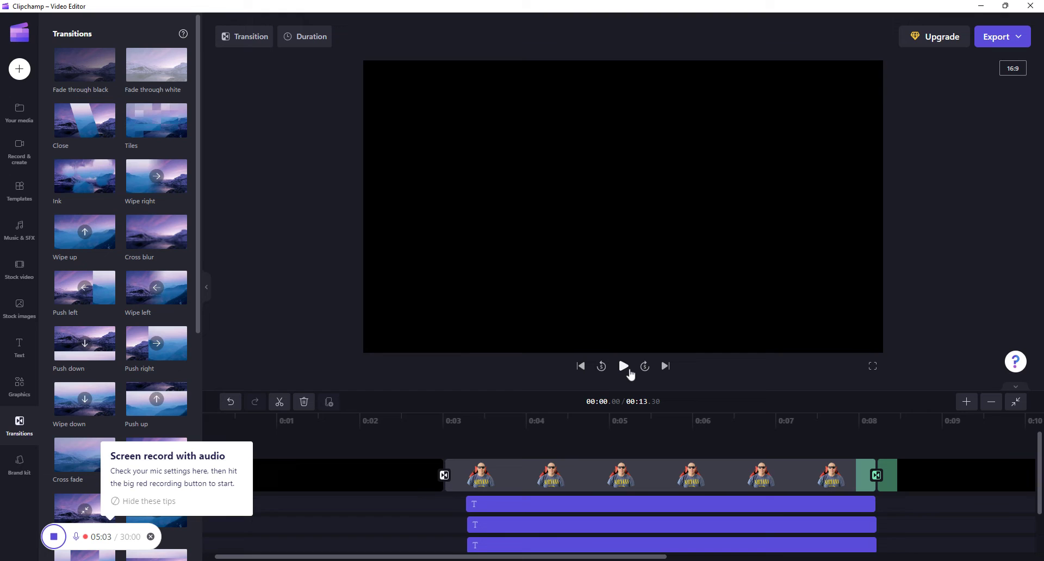
Play the project back to check the Push left transition
{"action": "left_click", "coordinate": [623, 367]}
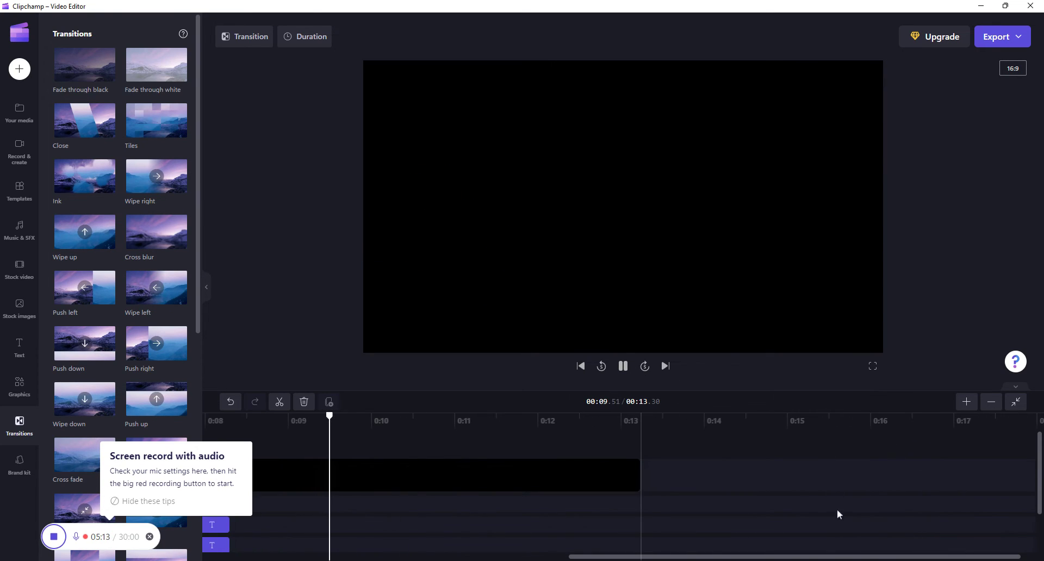
{"action": "left_click", "coordinate": [623, 366]}
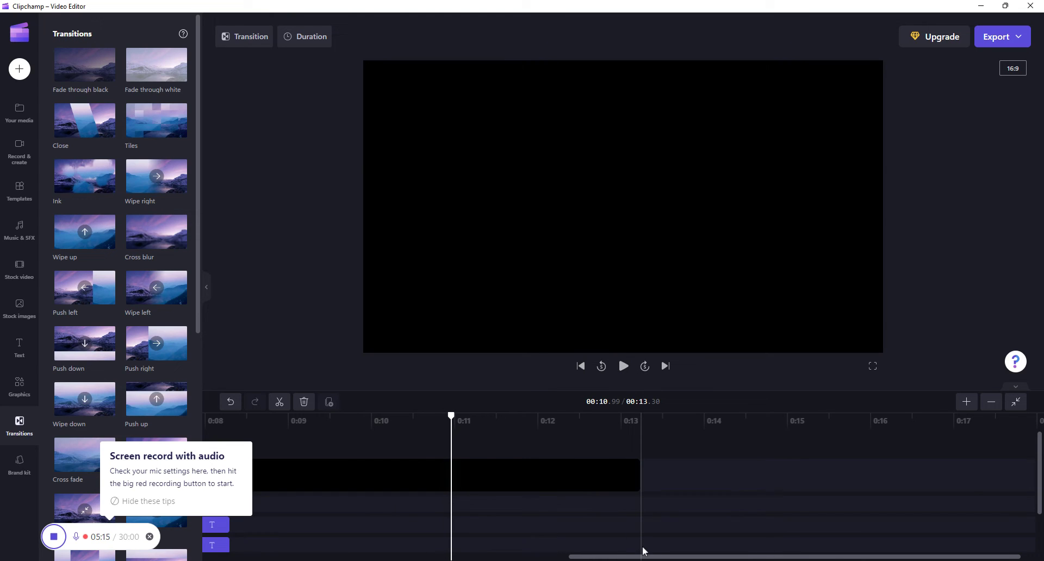
{"action": "left_click_drag", "start_coordinate": [649, 559], "coordinate": [490, 536]}
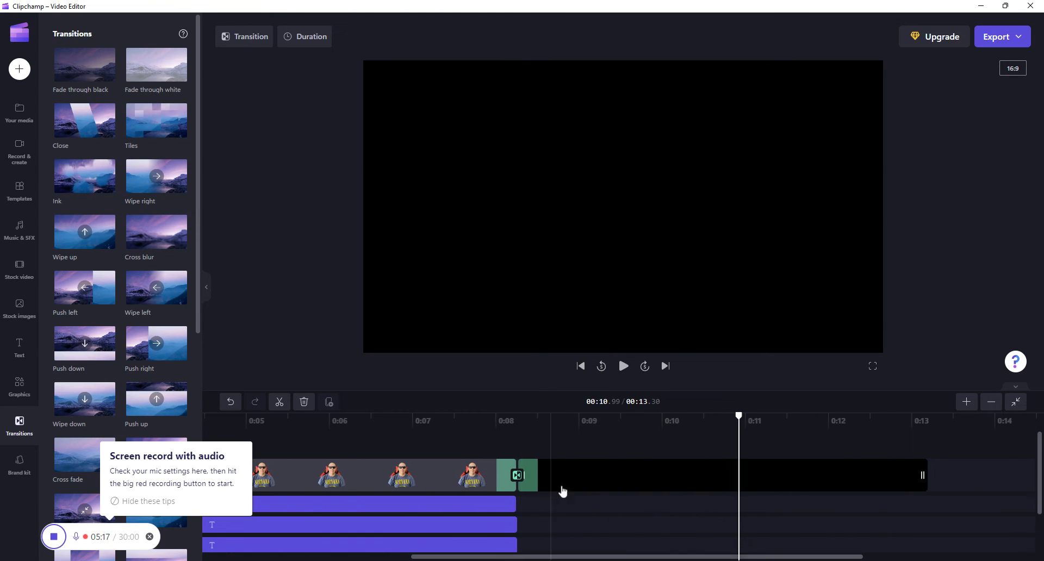
{"action": "left_click_drag", "start_coordinate": [737, 418], "coordinate": [503, 419]}
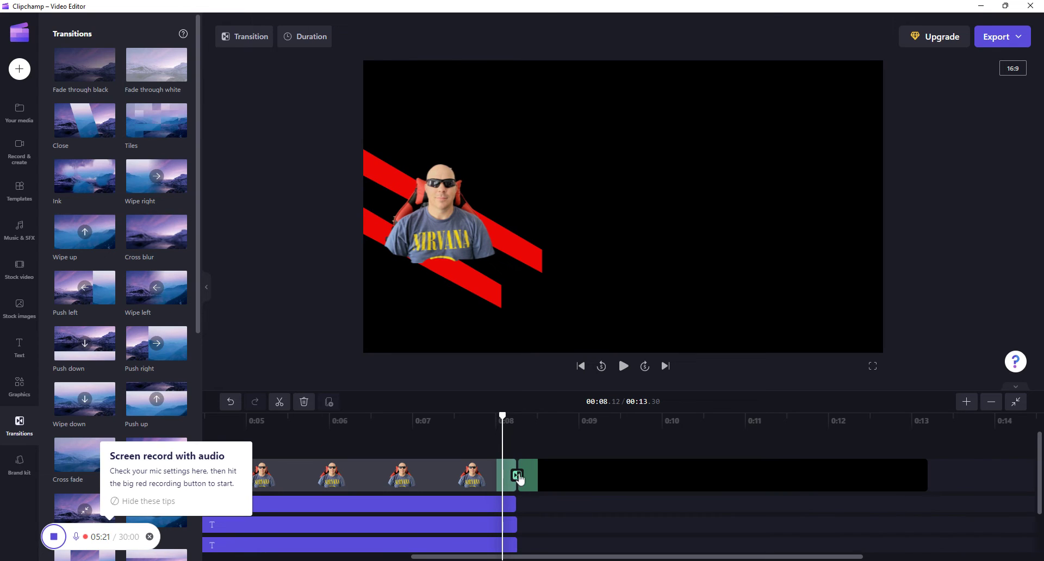
Shorten the Push left transition to 0.34s and preview it
{"action": "left_click", "coordinate": [304, 36]}
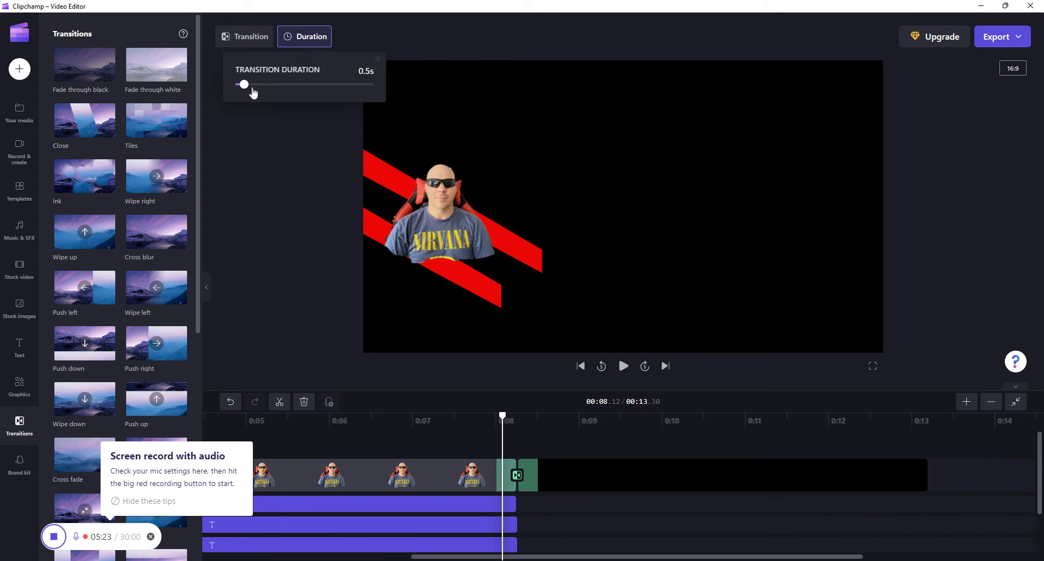
{"action": "left_click_drag", "start_coordinate": [245, 84], "coordinate": [240, 84]}
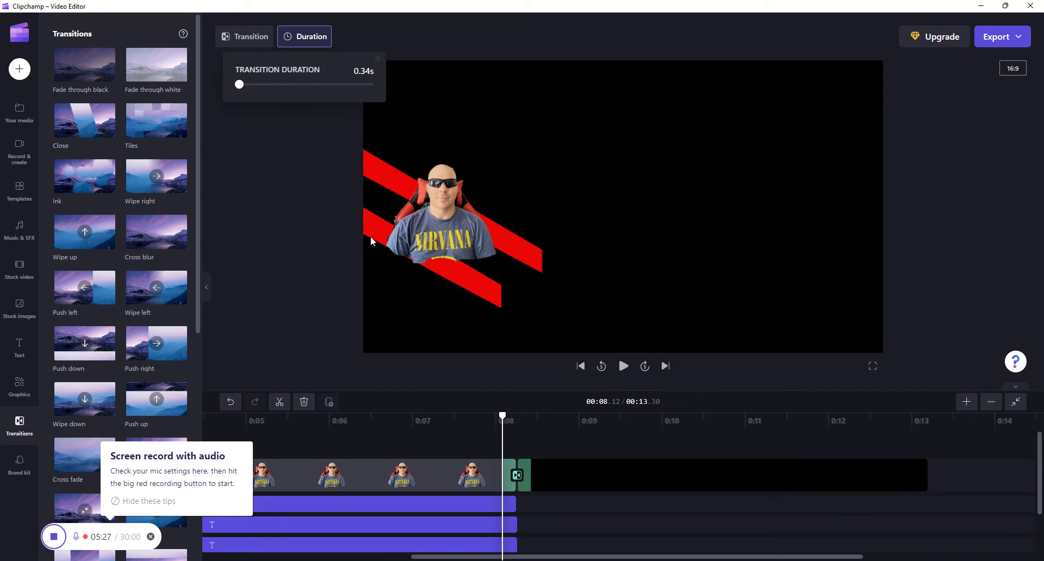
{"action": "left_click_drag", "start_coordinate": [503, 414], "coordinate": [490, 416]}
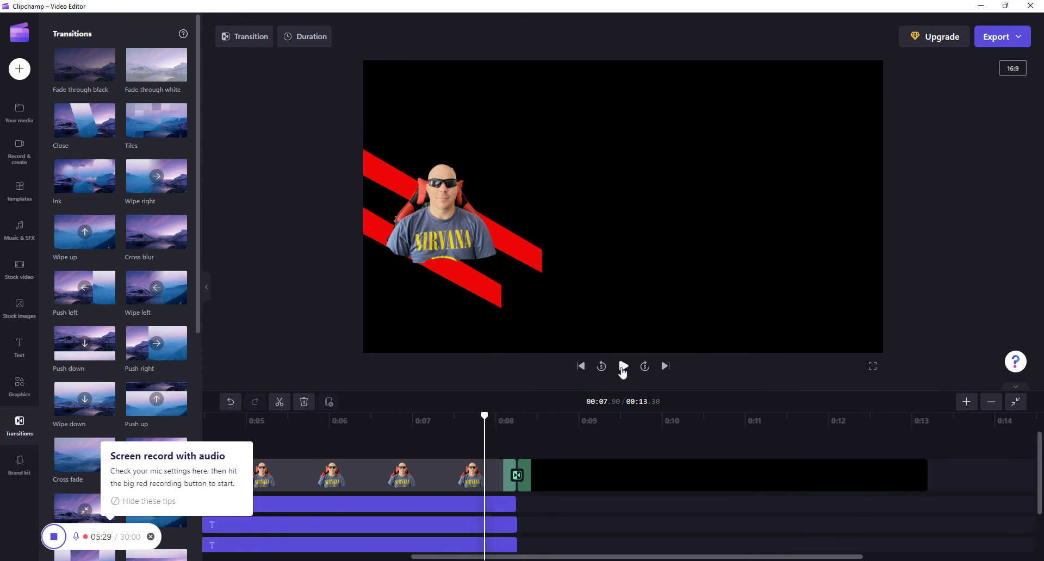
{"action": "left_click", "coordinate": [624, 366]}
{"action": "left_click", "coordinate": [624, 366]}
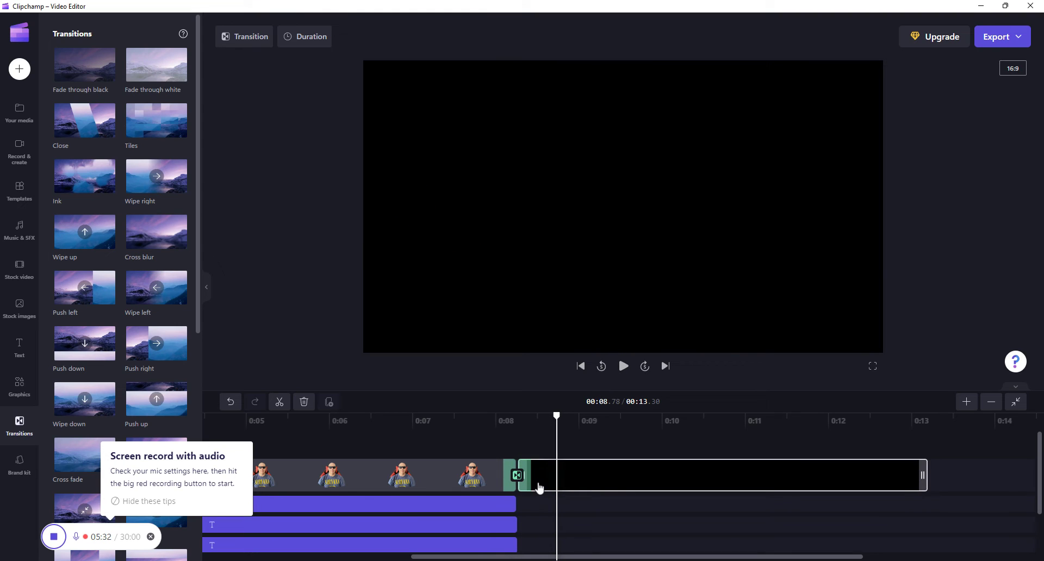
Trim the top and bottom text clips to end where the transition starts, checking playback
{"action": "left_click", "coordinate": [487, 507]}
{"action": "left_click_drag", "start_coordinate": [510, 504], "coordinate": [506, 530]}
{"action": "scroll", "coordinate": [505, 523], "scroll_direction": "down", "scroll_amount": 2}
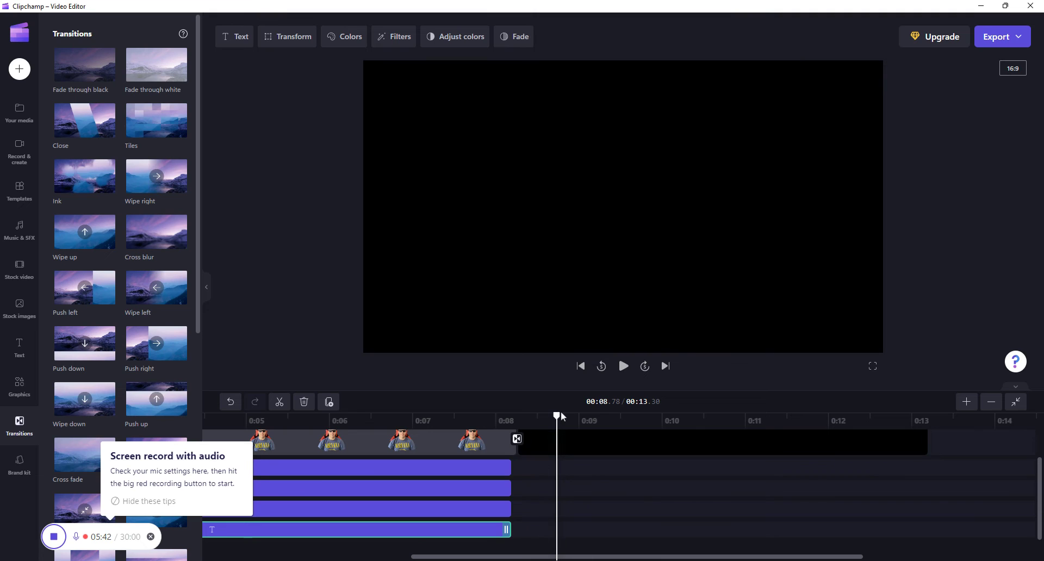
{"action": "left_click_drag", "start_coordinate": [558, 414], "coordinate": [439, 417]}
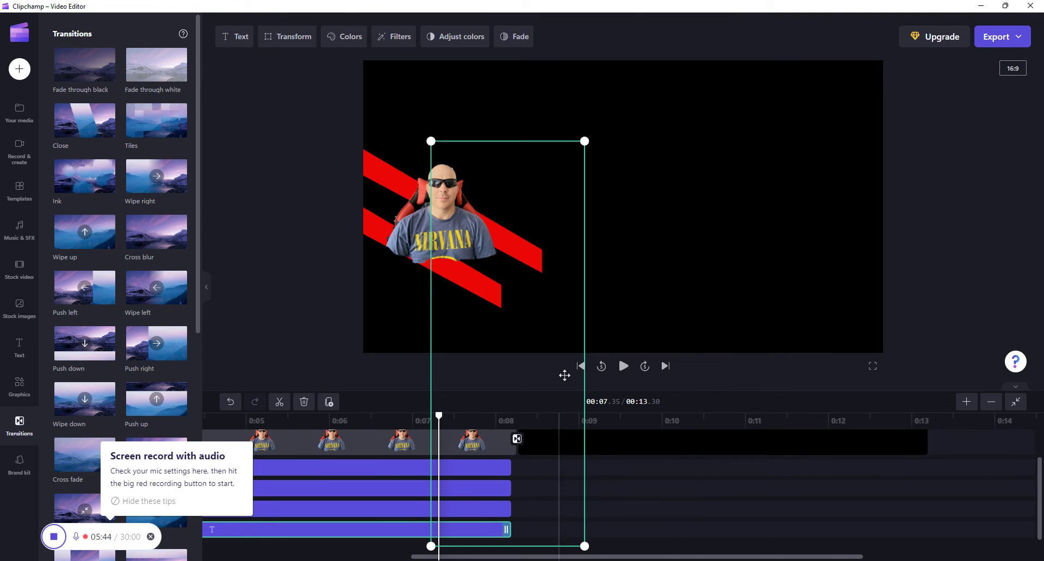
{"action": "left_click", "coordinate": [624, 366]}
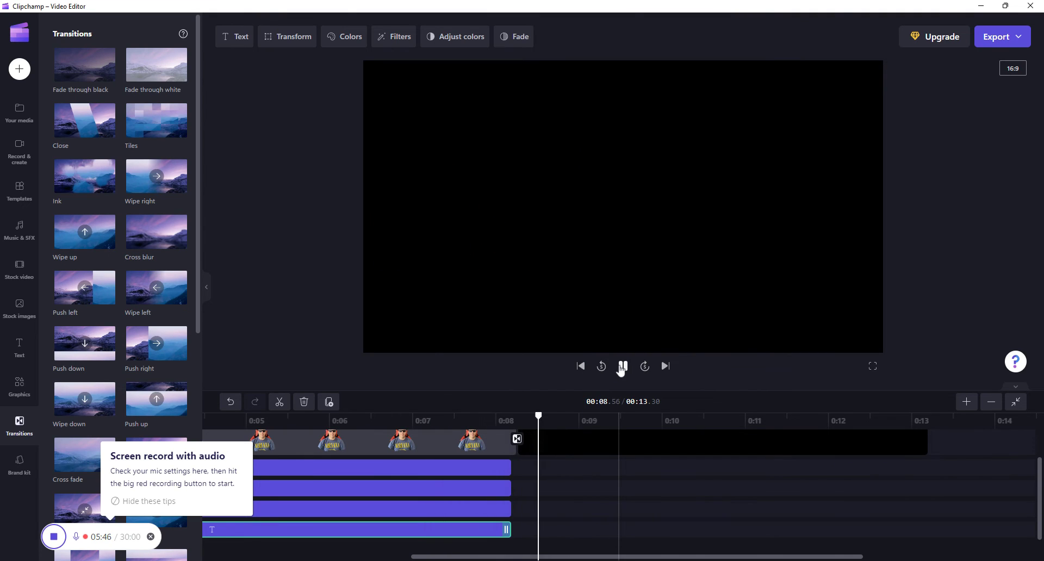
{"action": "left_click", "coordinate": [622, 368]}
{"action": "left_click_drag", "start_coordinate": [502, 530], "coordinate": [501, 468]}
{"action": "left_click_drag", "start_coordinate": [574, 417], "coordinate": [457, 424]}
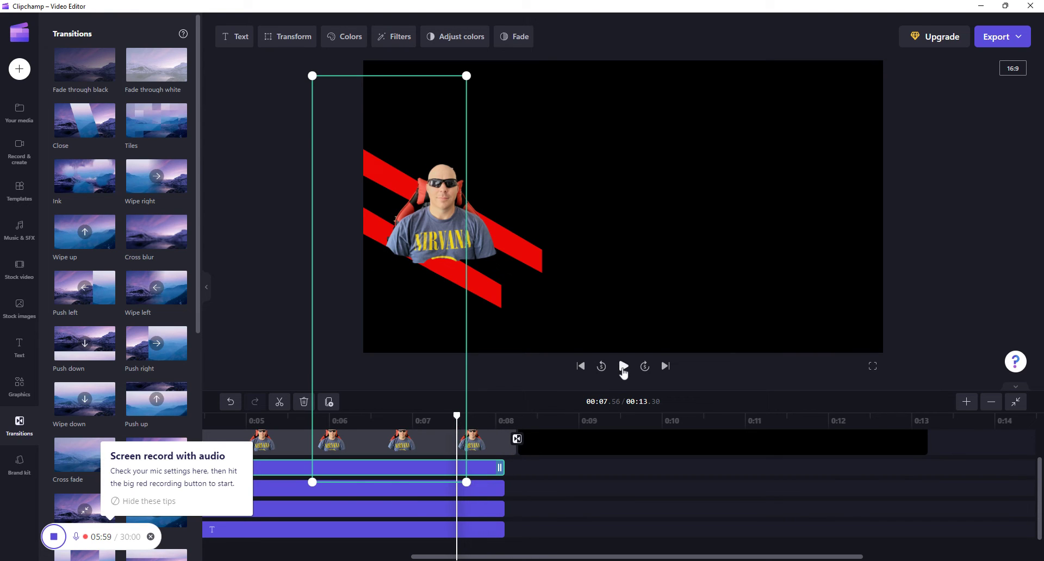
{"action": "left_click", "coordinate": [623, 370]}
{"action": "left_click", "coordinate": [622, 370]}
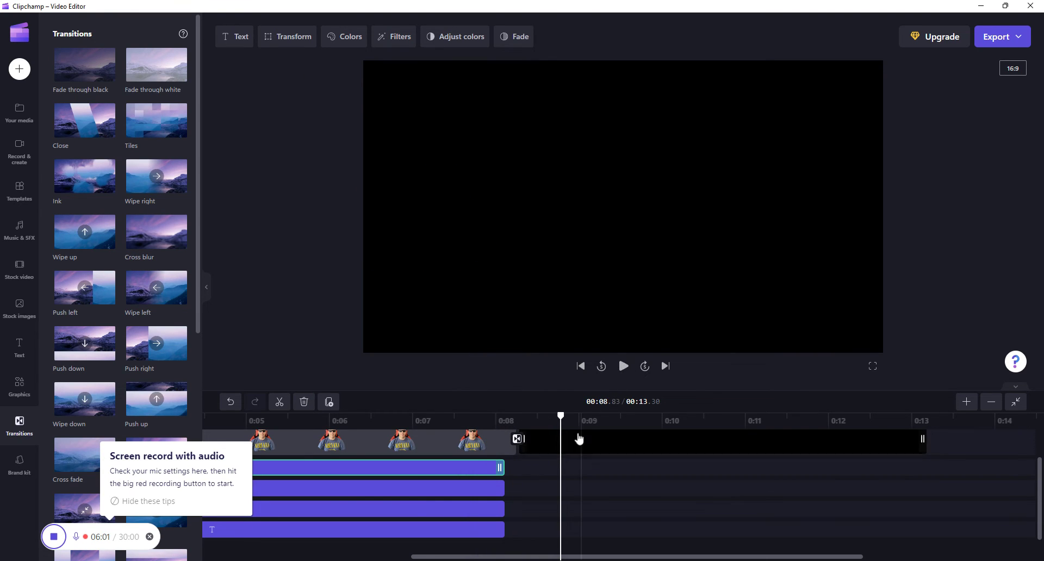
{"action": "left_click_drag", "start_coordinate": [582, 556], "coordinate": [405, 545]}
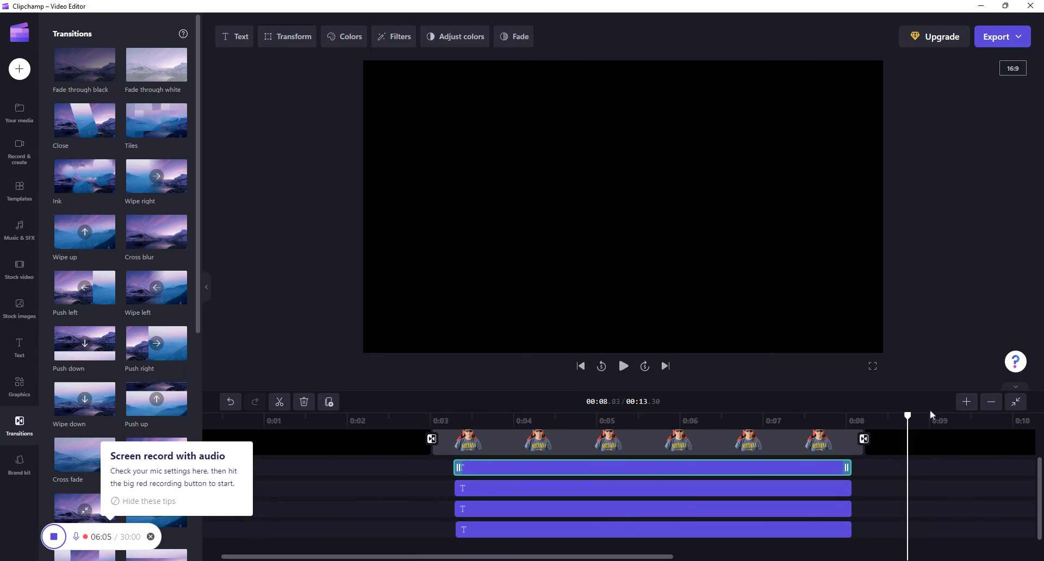
{"action": "left_click_drag", "start_coordinate": [907, 417], "coordinate": [450, 419]}
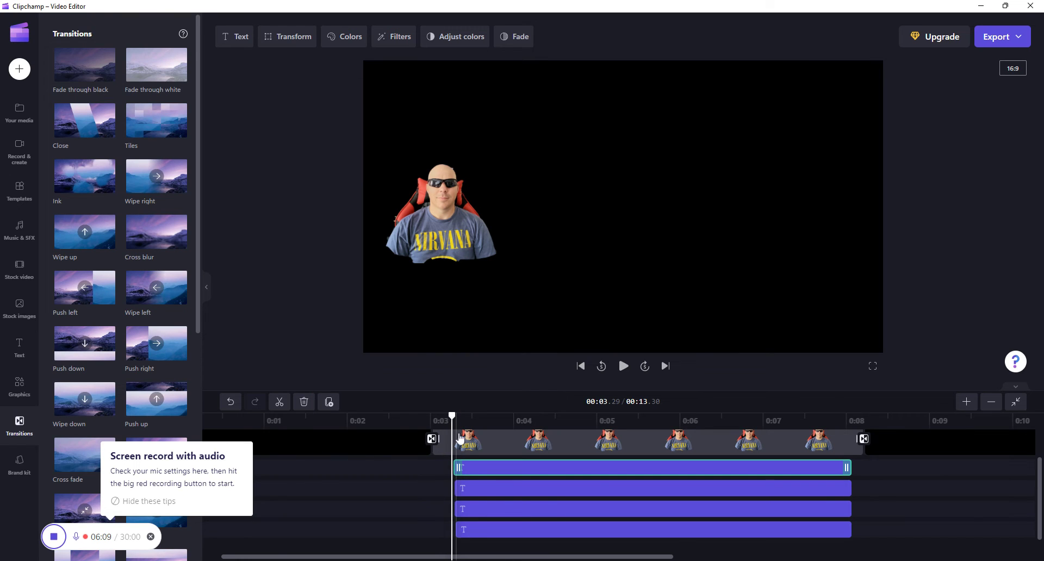
Add a Glitch text clip and shorten it to end before the transition
{"action": "left_click", "coordinate": [16, 359]}
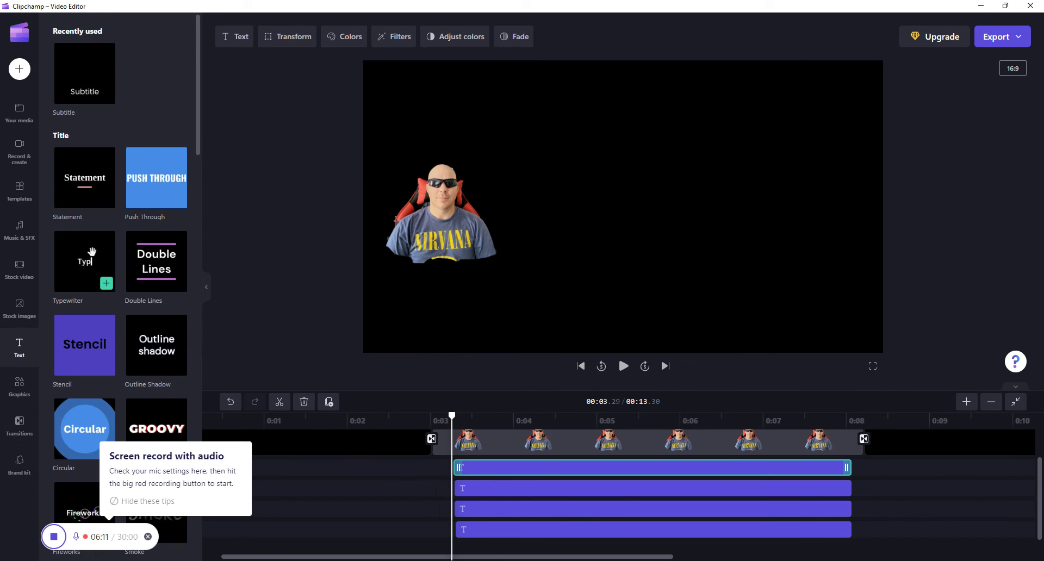
{"action": "scroll", "coordinate": [87, 276], "scroll_direction": "down", "scroll_amount": 6}
{"action": "scroll", "coordinate": [91, 276], "scroll_direction": "down", "scroll_amount": 2}
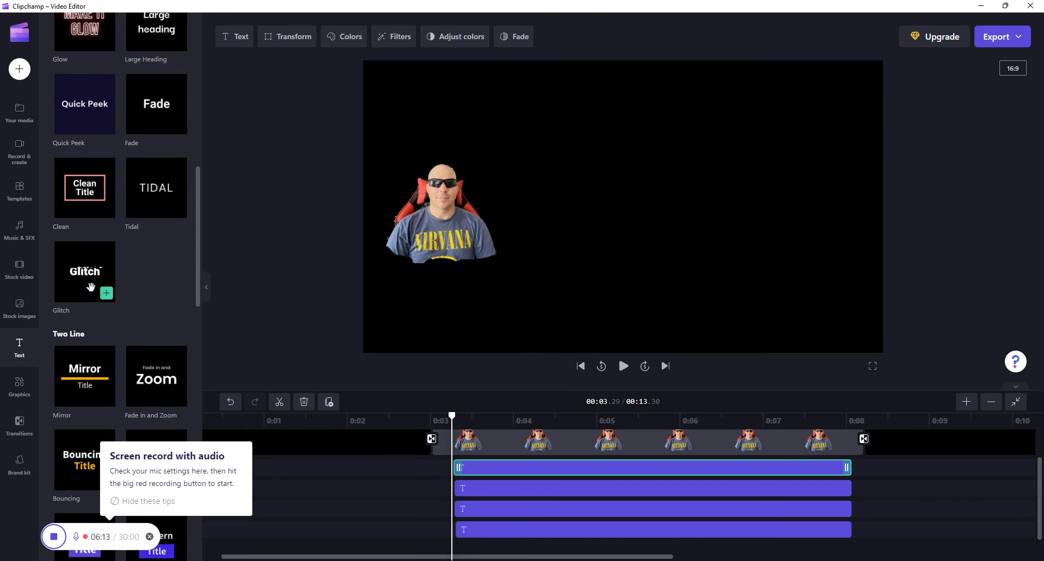
{"action": "left_click", "coordinate": [106, 294]}
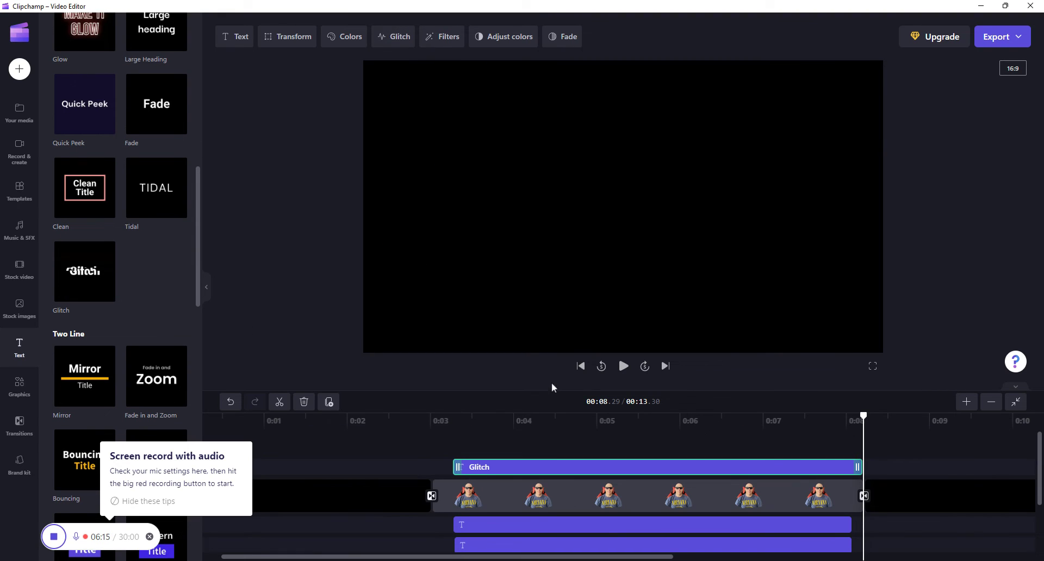
{"action": "left_click_drag", "start_coordinate": [855, 467], "coordinate": [839, 467]}
{"action": "left_click", "coordinate": [767, 434]}
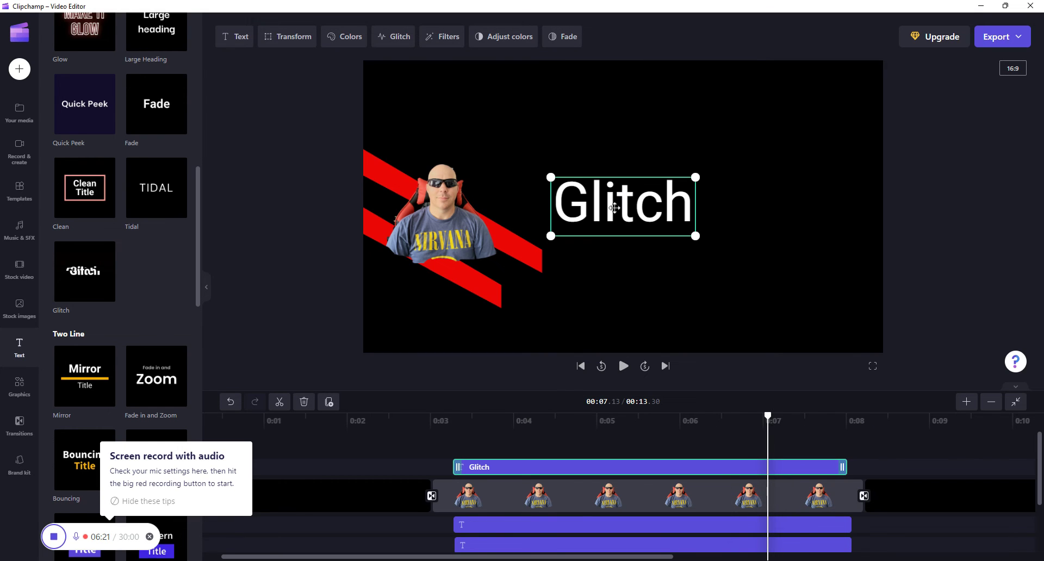
Replace the word Glitch with 'IG' and the Instagram handle on a second line
{"action": "left_click", "coordinate": [230, 38]}
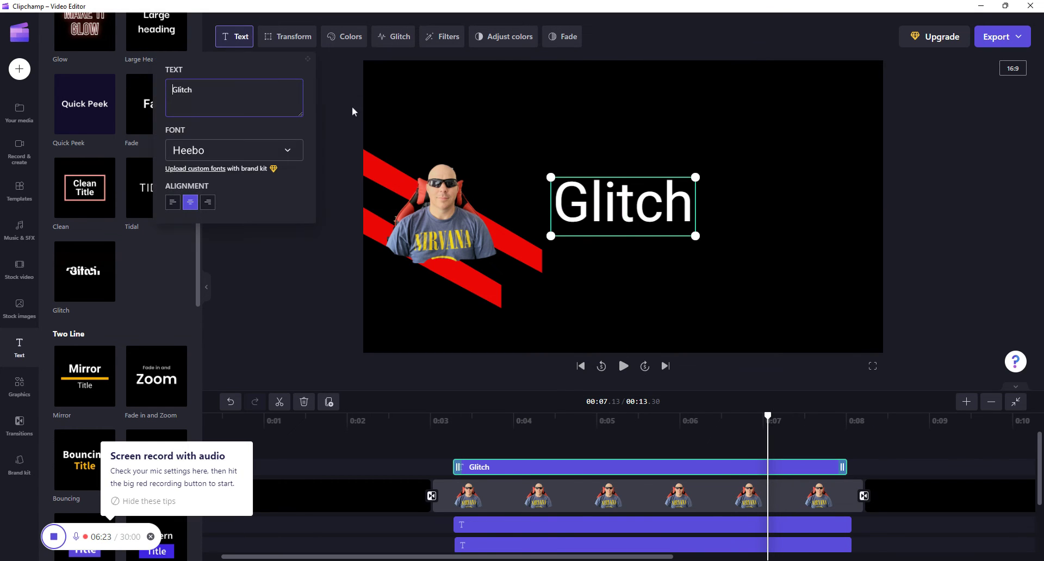
{"action": "double_click", "coordinate": [190, 87]}
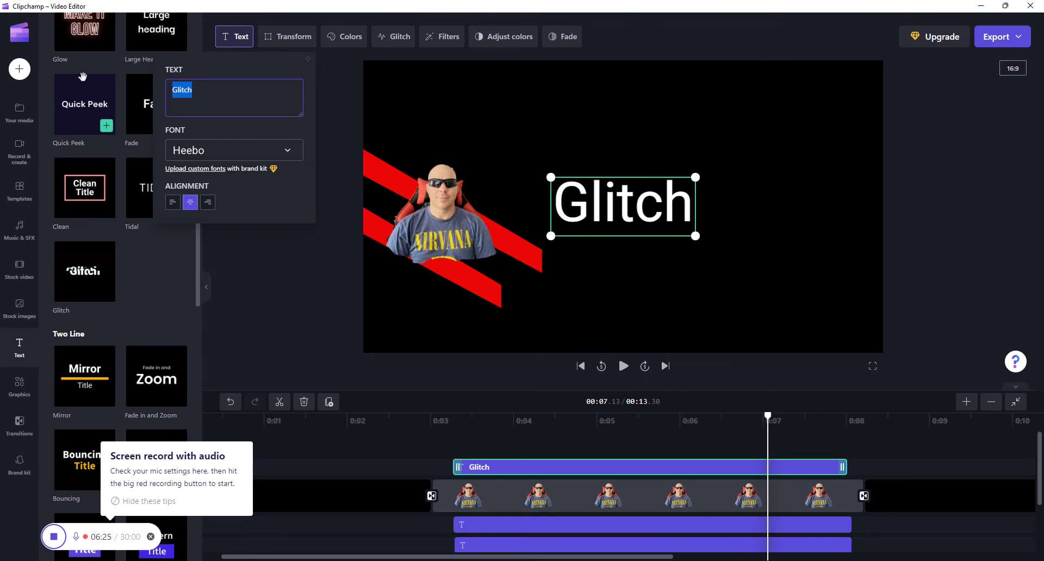
{"action": "type", "text": "IG "}
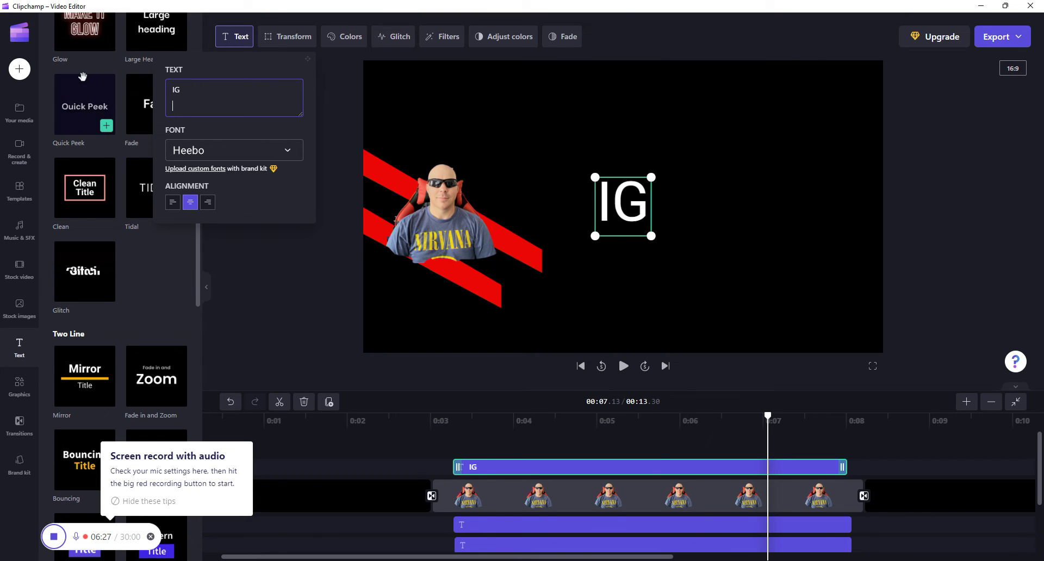
{"action": "type", "text": "@PROMETHE"}
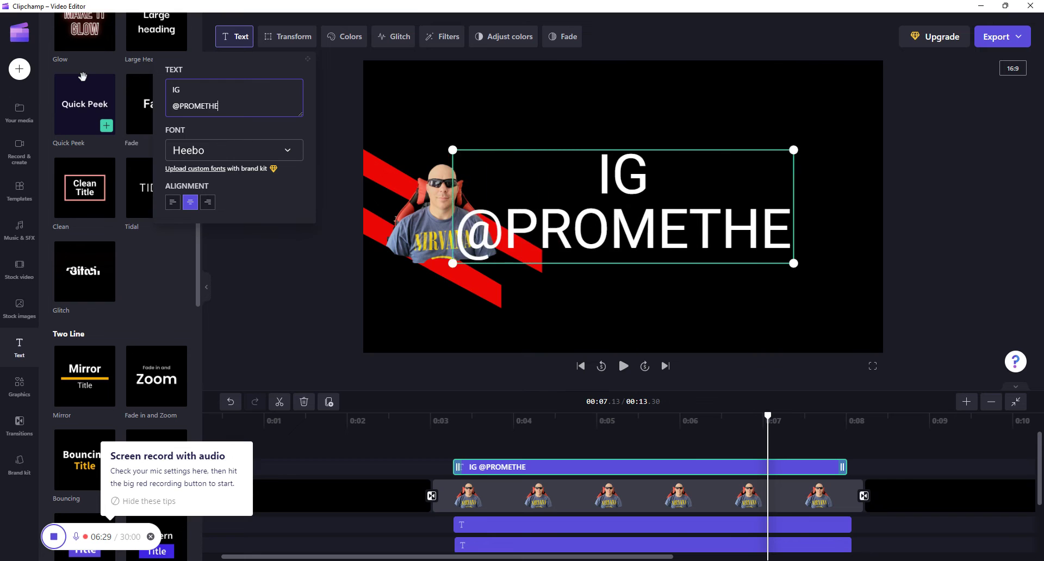
{"action": "type", "text": "US_CRR"}
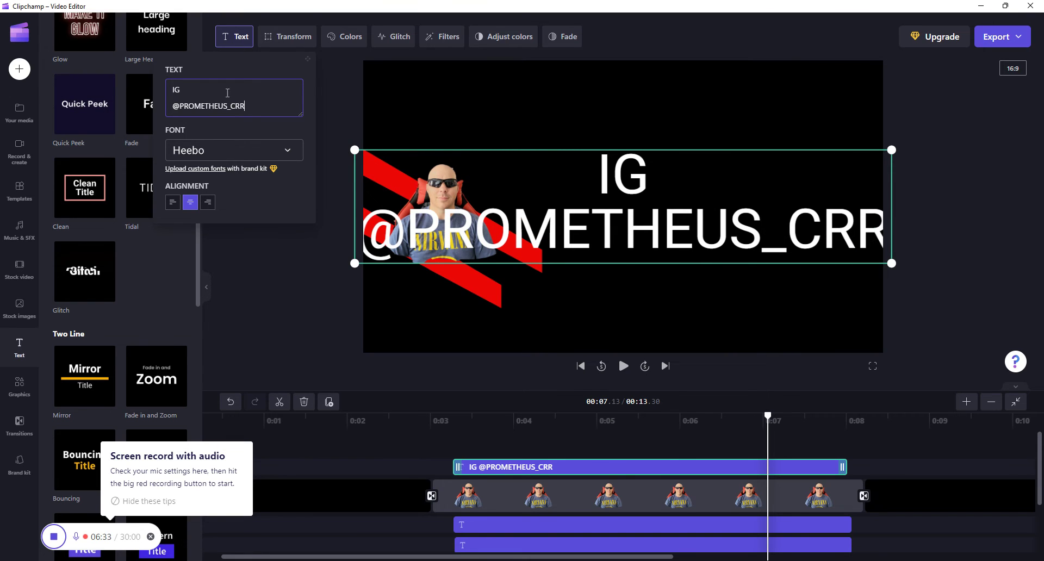
{"action": "left_click", "coordinate": [288, 36]}
Shrink the IG title, move it beside the cut-out photo, and play back to check
{"action": "left_click_drag", "start_coordinate": [278, 142], "coordinate": [235, 143]}
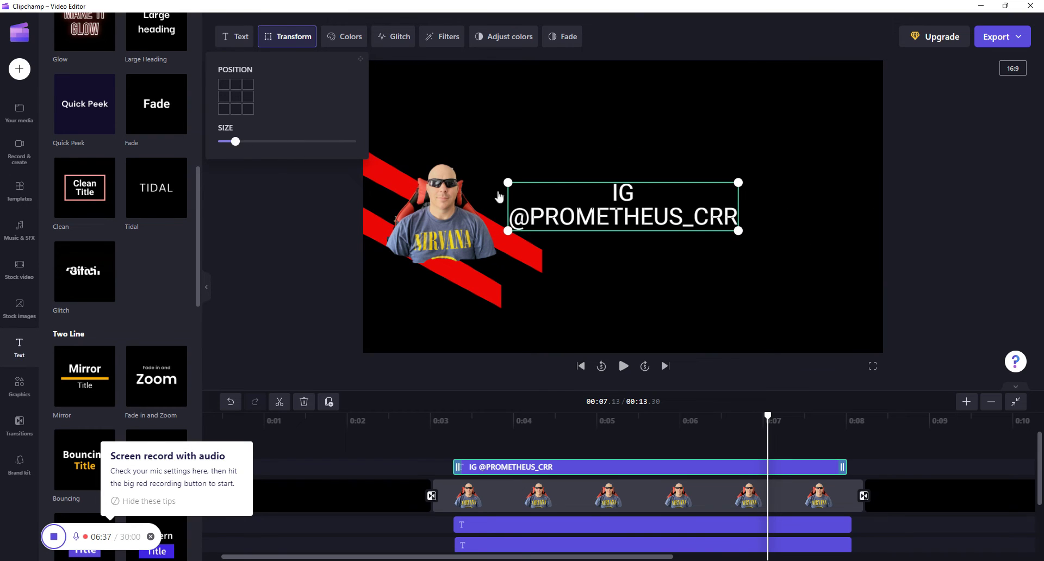
{"action": "left_click_drag", "start_coordinate": [499, 197], "coordinate": [458, 213]}
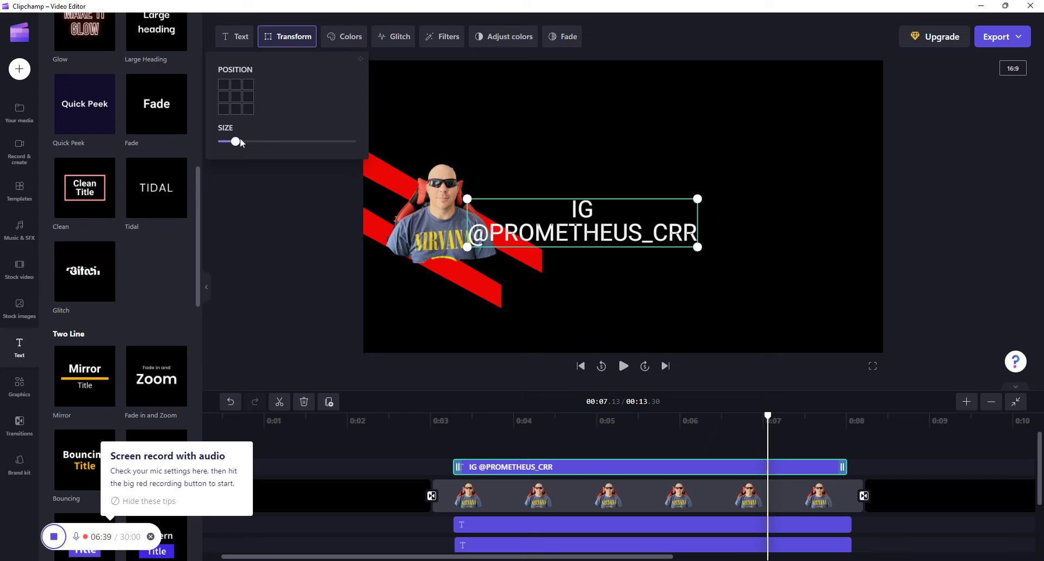
{"action": "left_click_drag", "start_coordinate": [236, 142], "coordinate": [231, 141]}
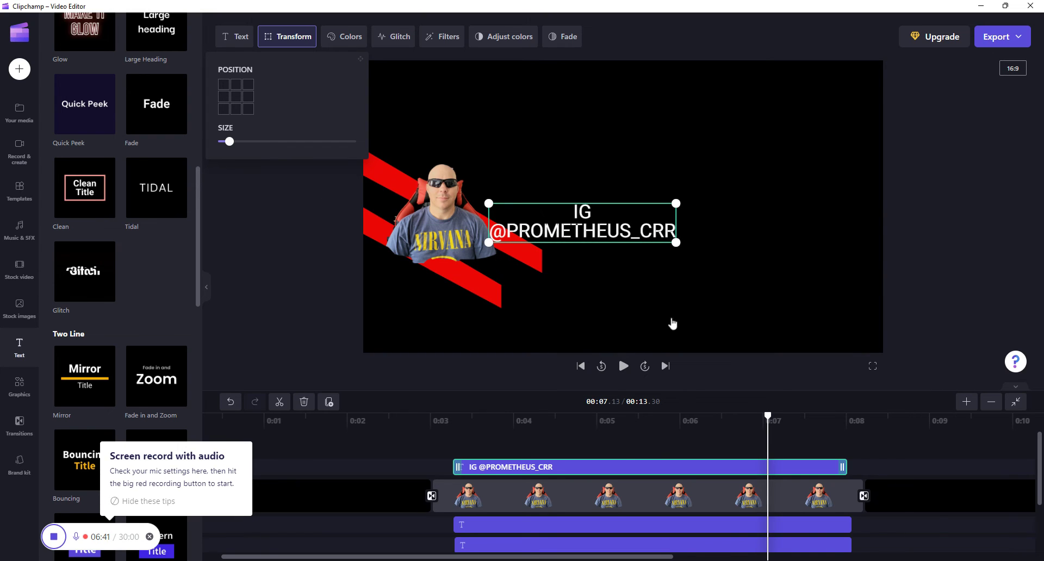
{"action": "left_click_drag", "start_coordinate": [773, 423], "coordinate": [369, 419]}
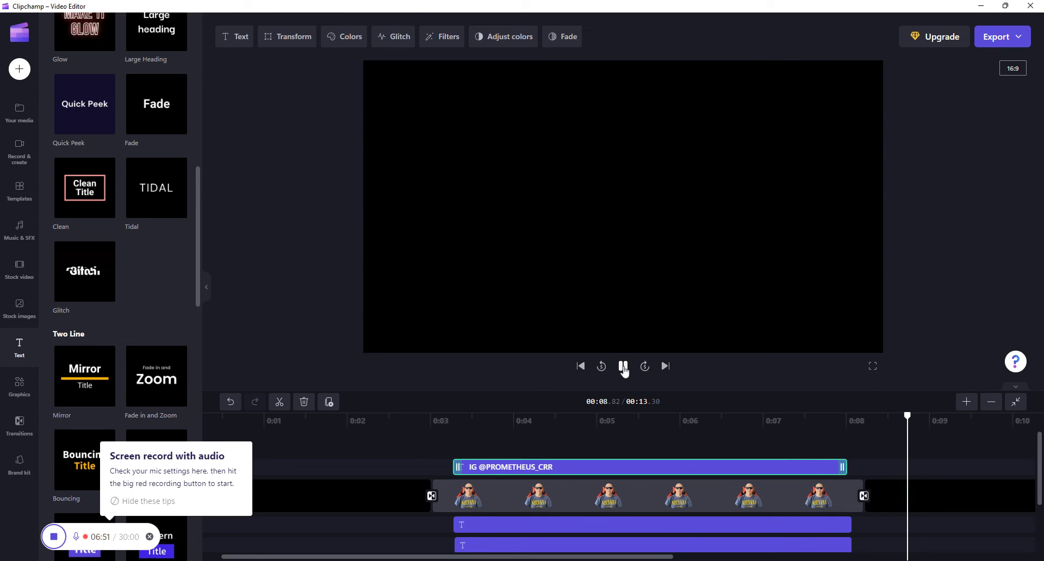
{"action": "left_click", "coordinate": [624, 368]}
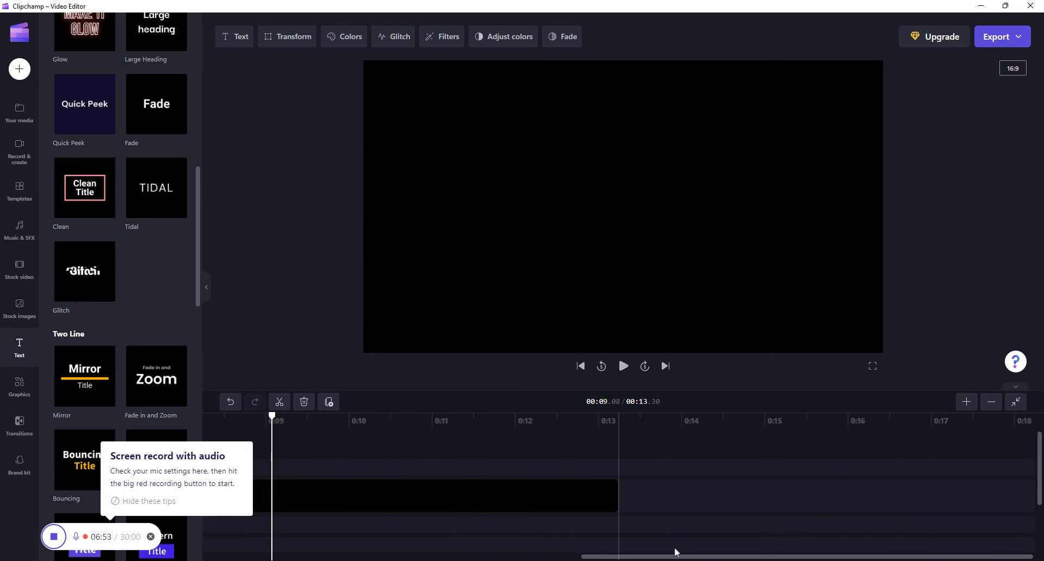
{"action": "left_click_drag", "start_coordinate": [676, 553], "coordinate": [286, 512]}
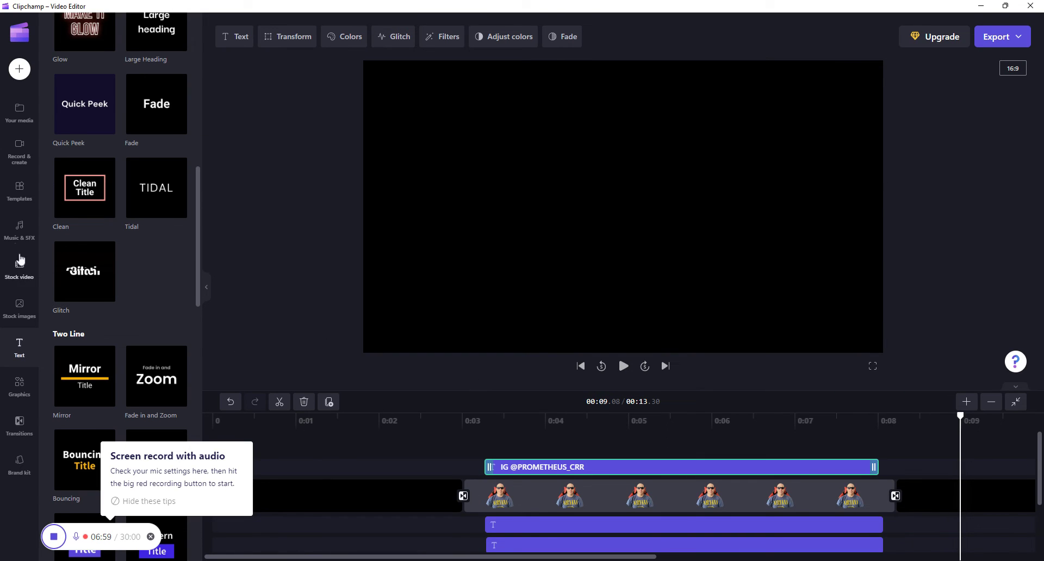
Add the 2022-08-15 screen recording to the timeline and return to the start
{"action": "left_click", "coordinate": [19, 112]}
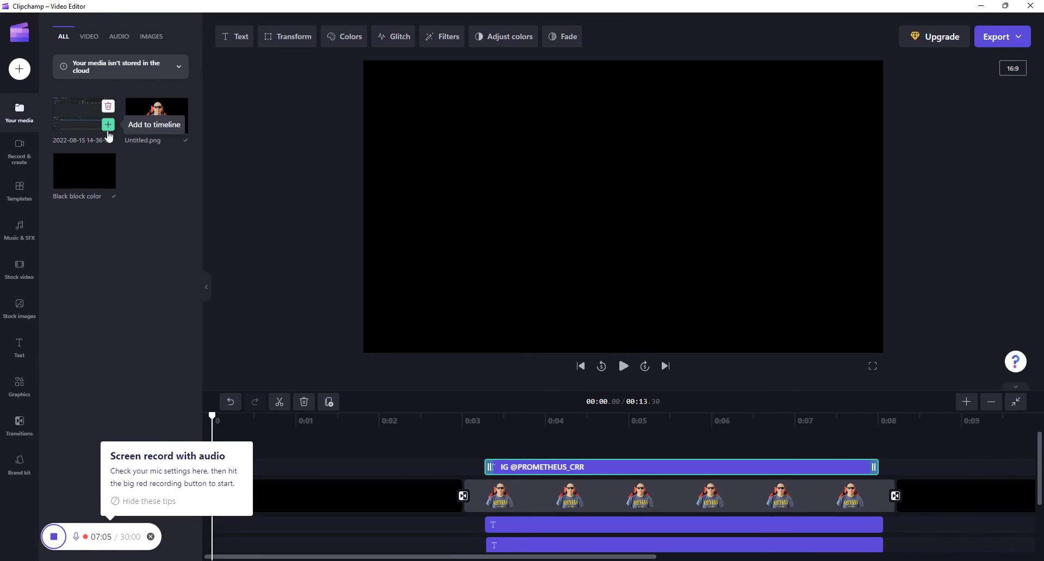
{"action": "left_click", "coordinate": [108, 126]}
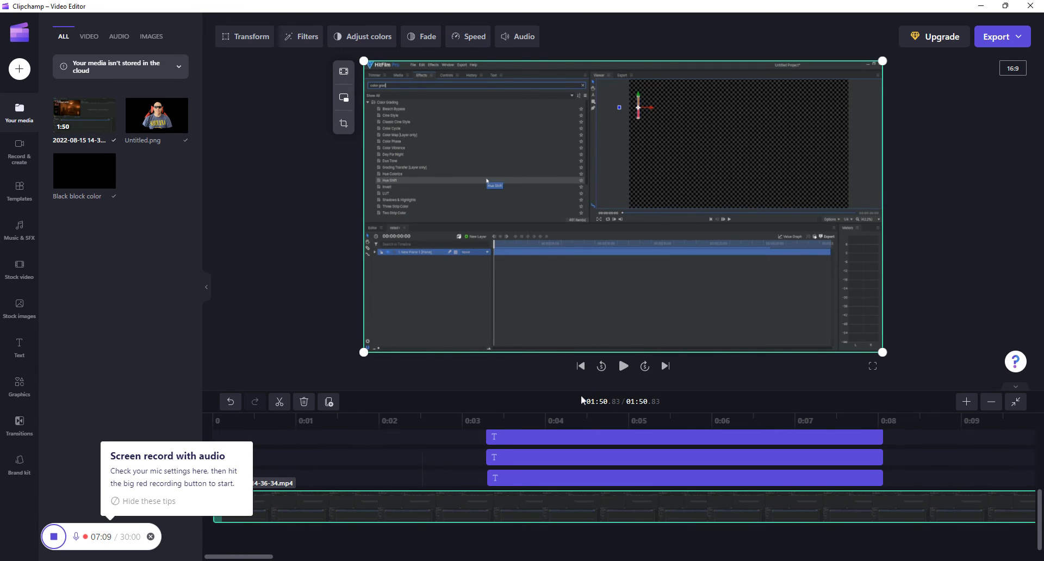
{"action": "left_click", "coordinate": [581, 366]}
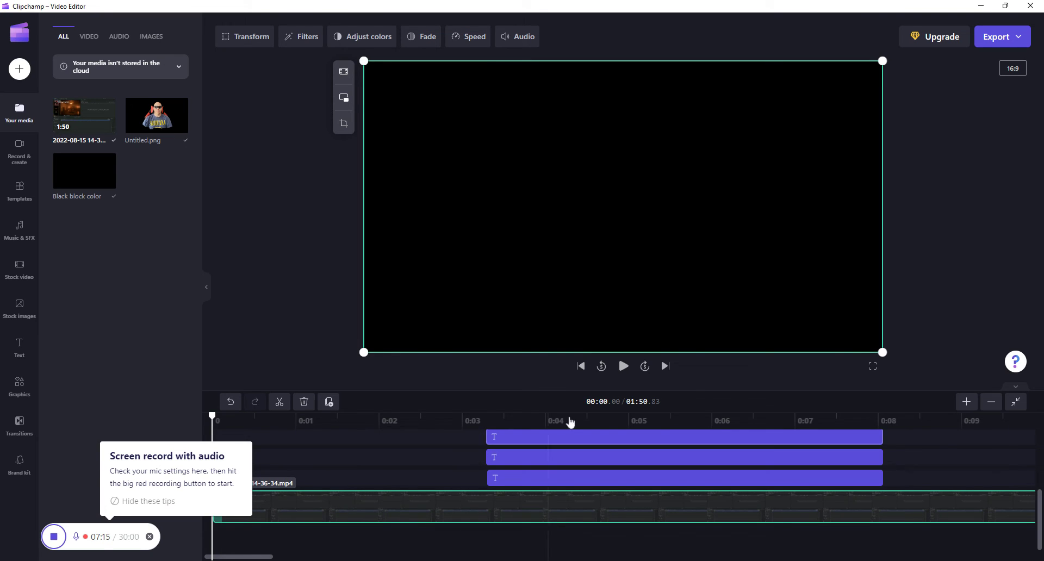
{"action": "scroll", "coordinate": [683, 477], "scroll_direction": "up", "scroll_amount": 3}
Apply the Black/White removal filter to both black colour clips and preview the overlay
{"action": "left_click", "coordinate": [416, 485]}
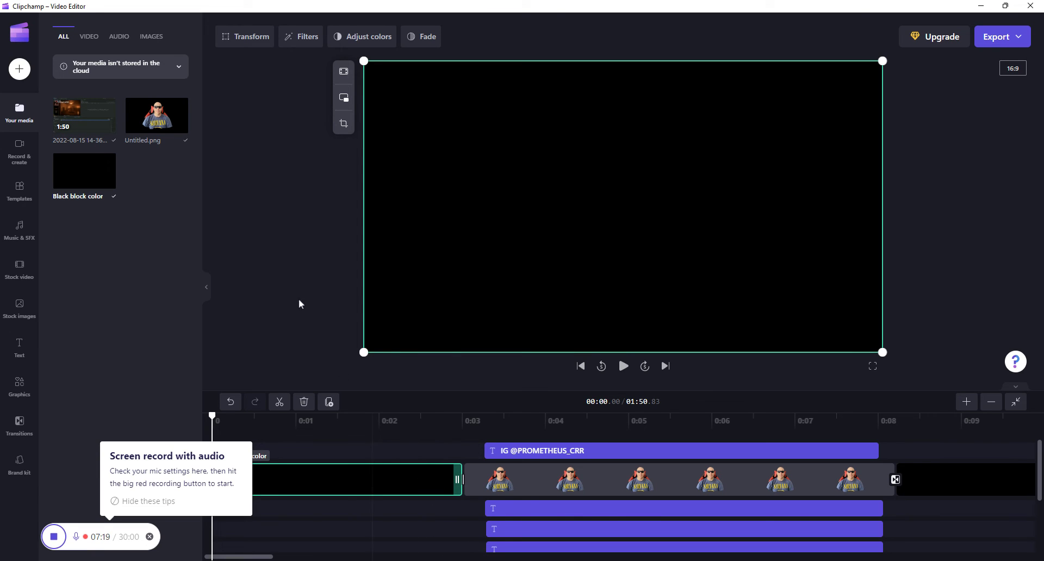
{"action": "left_click", "coordinate": [308, 38]}
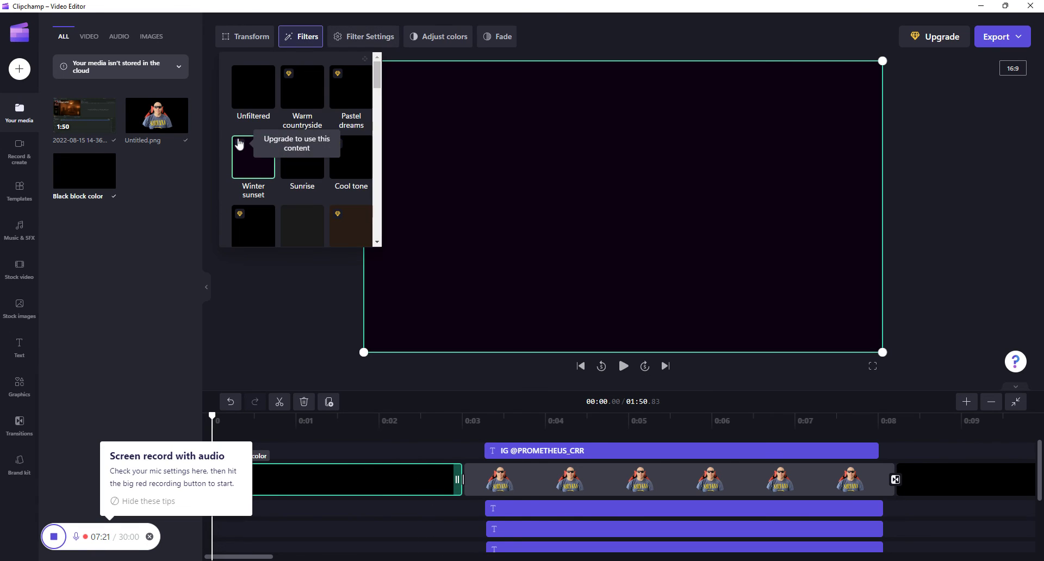
{"action": "scroll", "coordinate": [246, 152], "scroll_direction": "down", "scroll_amount": 6}
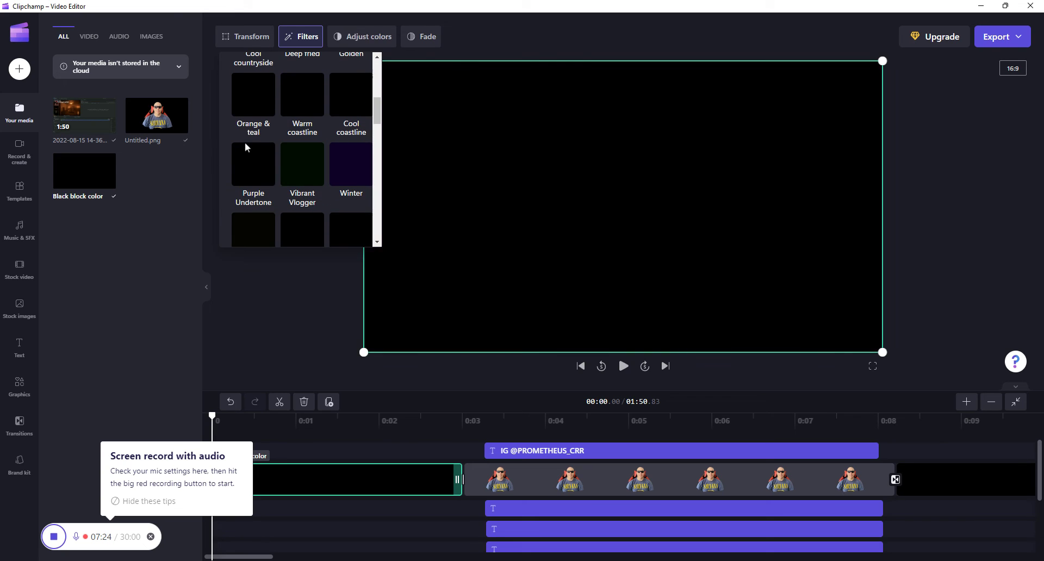
{"action": "scroll", "coordinate": [249, 162], "scroll_direction": "down", "scroll_amount": 6}
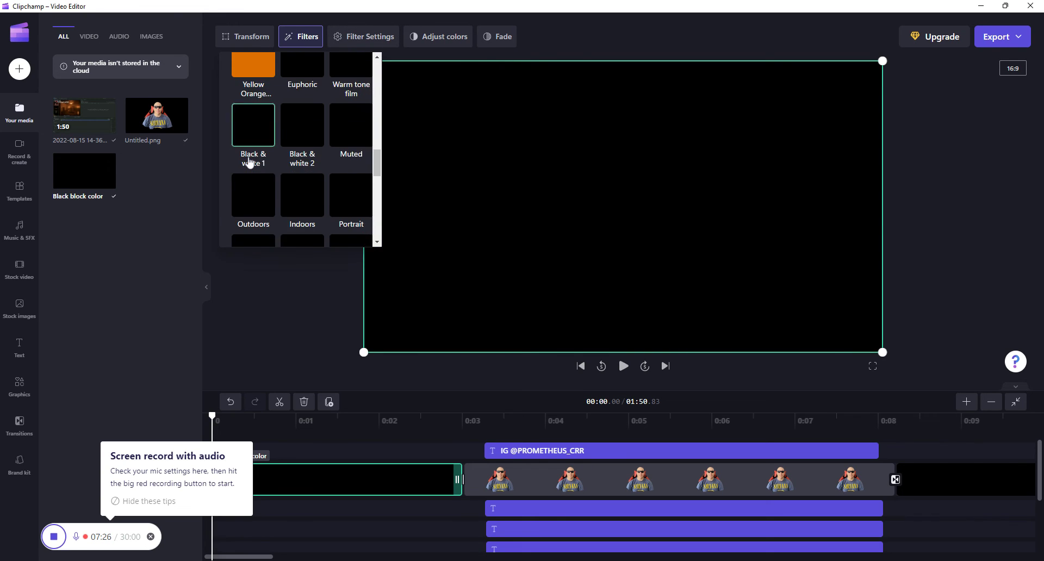
{"action": "scroll", "coordinate": [250, 162], "scroll_direction": "down", "scroll_amount": 6}
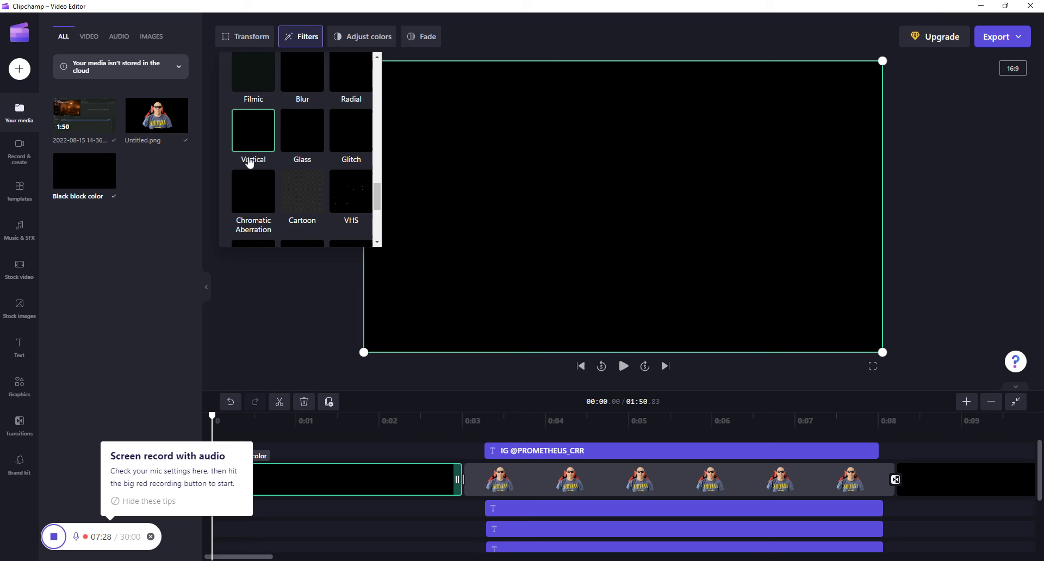
{"action": "scroll", "coordinate": [250, 162], "scroll_direction": "down", "scroll_amount": 5}
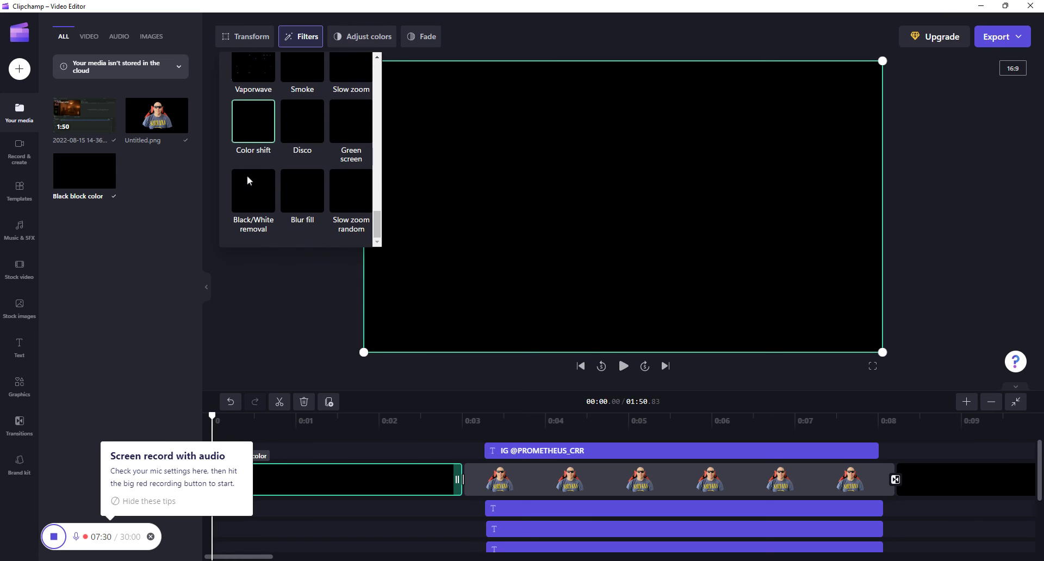
{"action": "left_click", "coordinate": [947, 488]}
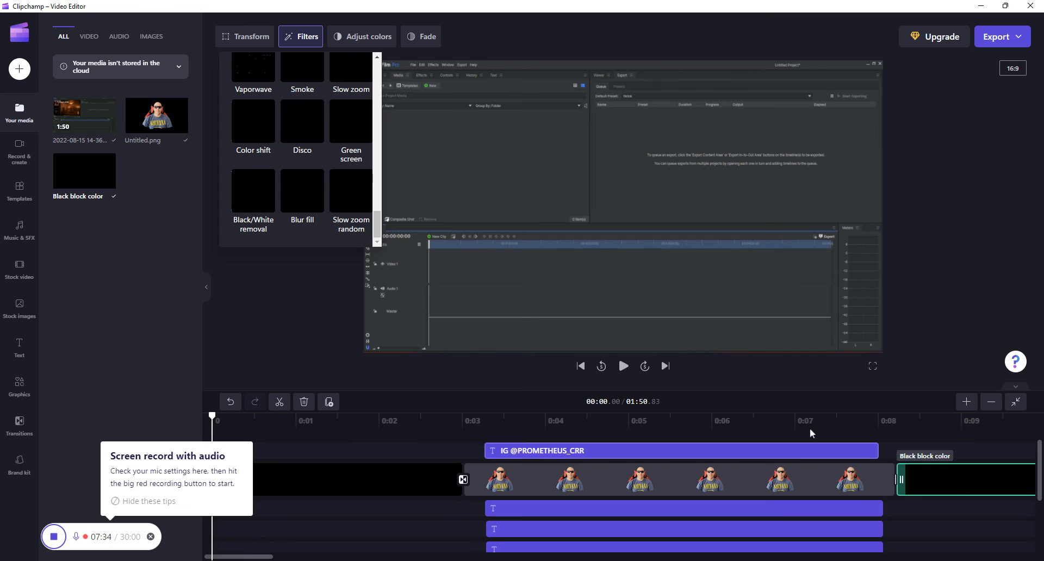
{"action": "left_click", "coordinate": [255, 191]}
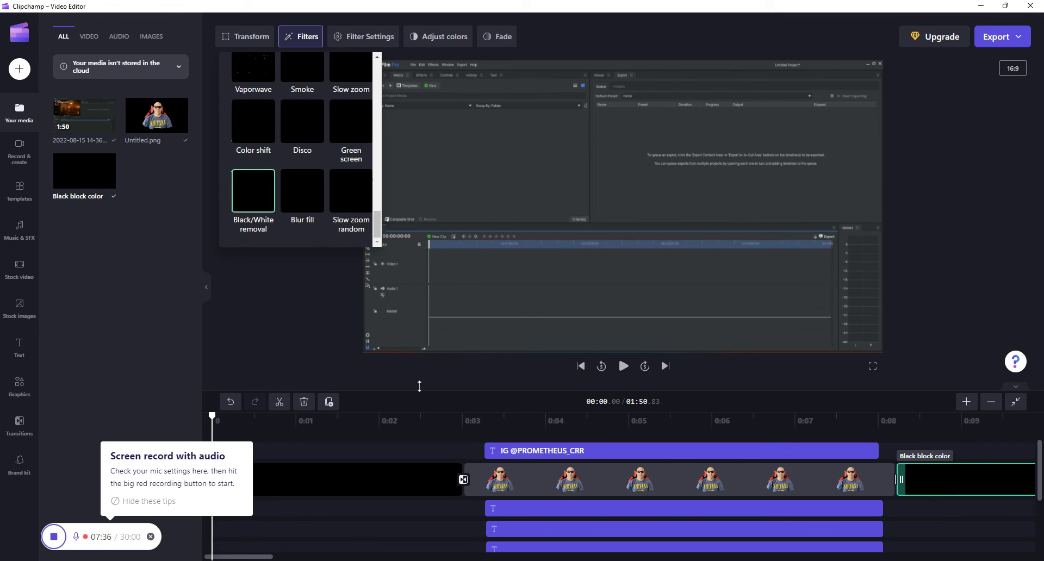
{"action": "left_click", "coordinate": [624, 366]}
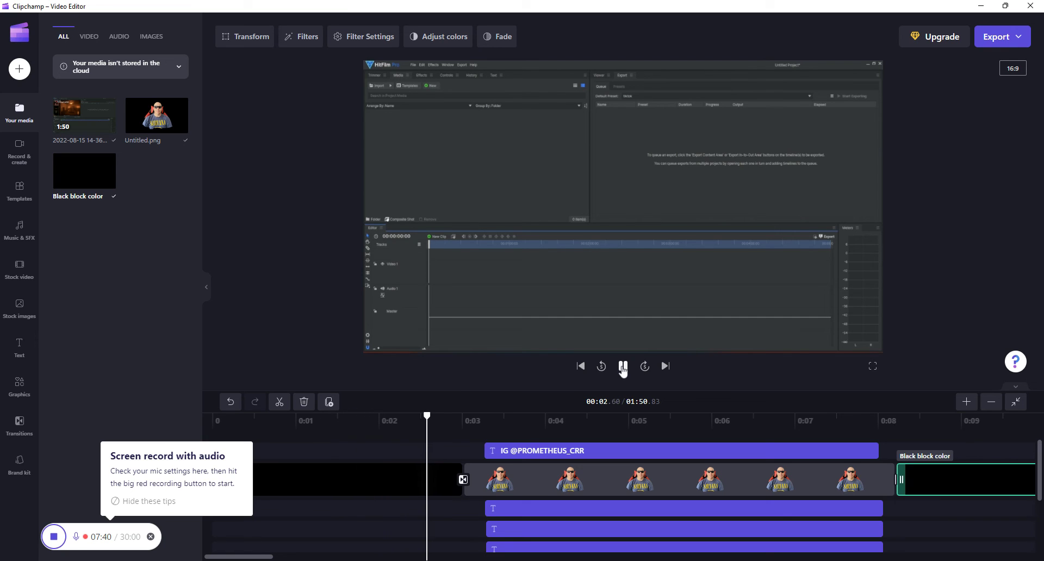
{"action": "left_click", "coordinate": [623, 367]}
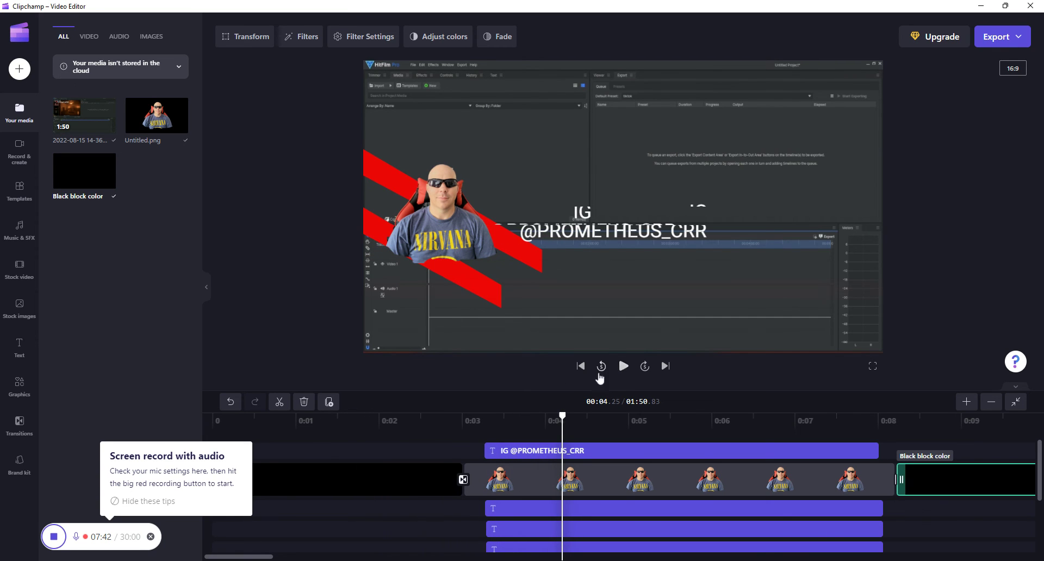
{"action": "scroll", "coordinate": [329, 447], "scroll_direction": "down", "scroll_amount": 3}
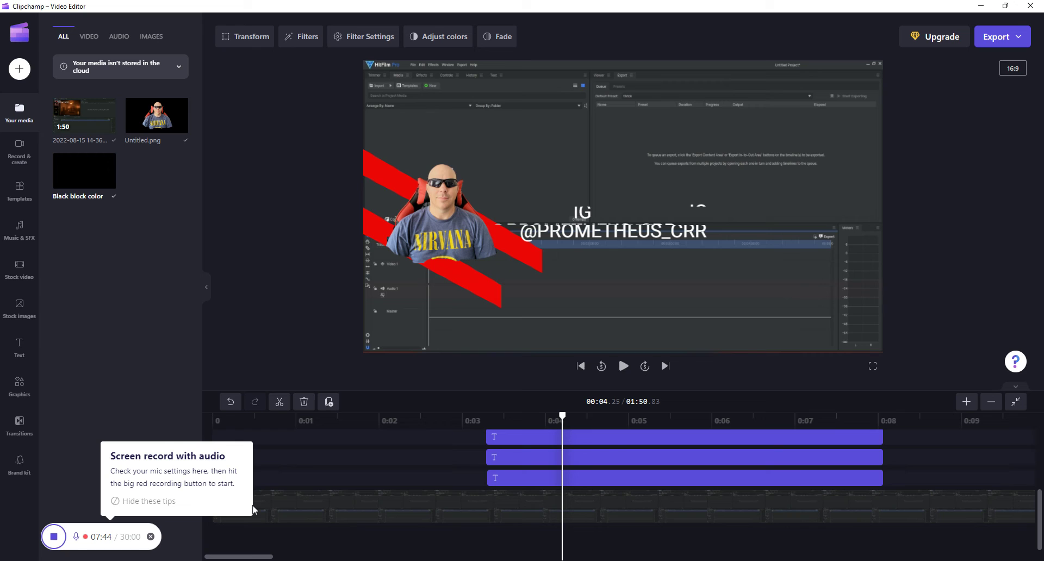
{"action": "scroll", "coordinate": [245, 520], "scroll_direction": "up", "scroll_amount": 1}
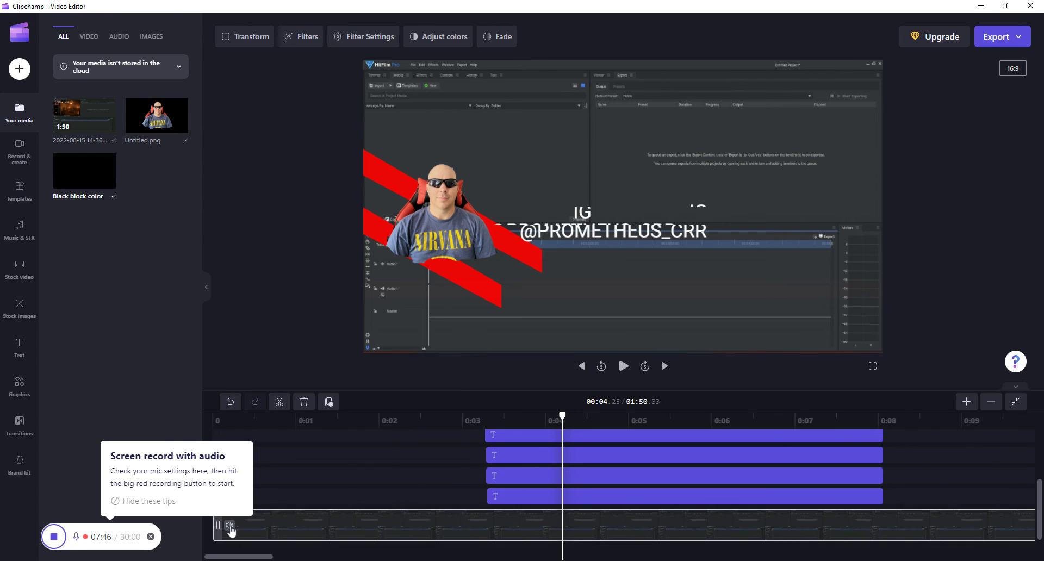
{"action": "left_click", "coordinate": [228, 527]}
{"action": "left_click", "coordinate": [623, 367]}
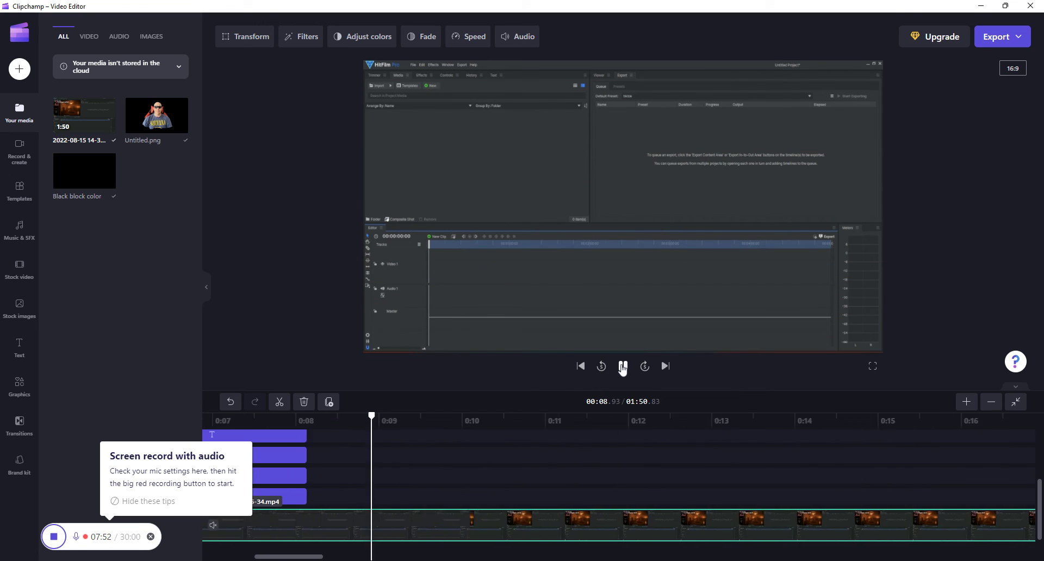
{"action": "left_click", "coordinate": [622, 367]}
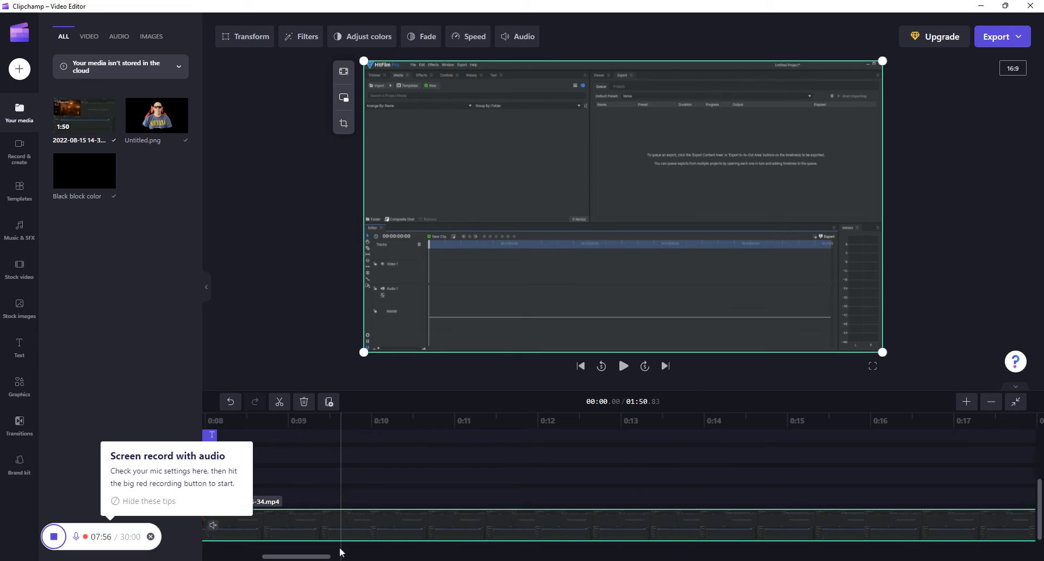
Group the black block, cut-out photo, IG text and bar clips together
{"action": "left_click_drag", "start_coordinate": [321, 556], "coordinate": [255, 555]}
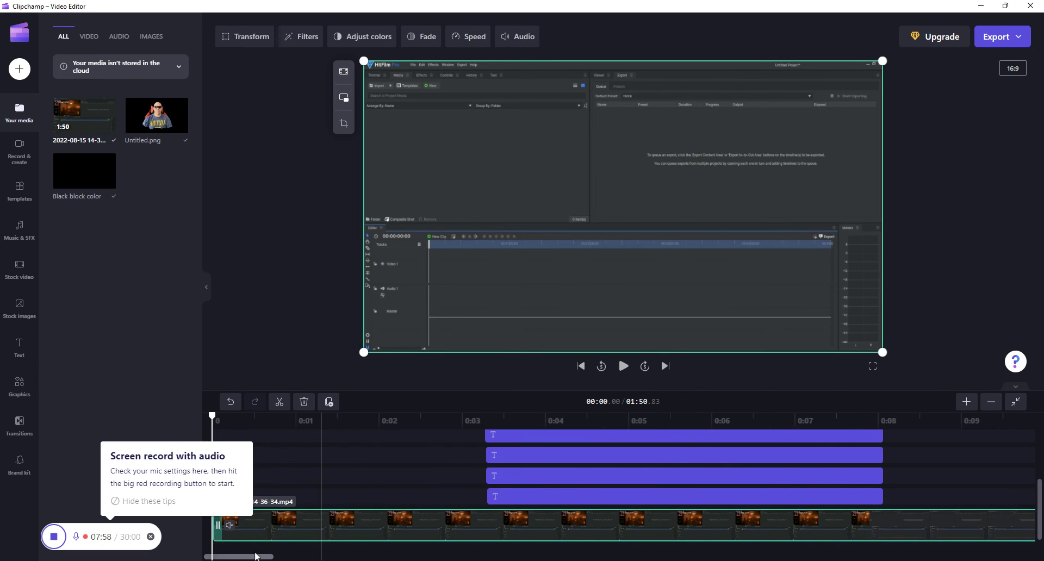
{"action": "scroll", "coordinate": [614, 532], "scroll_direction": "up", "scroll_amount": 3}
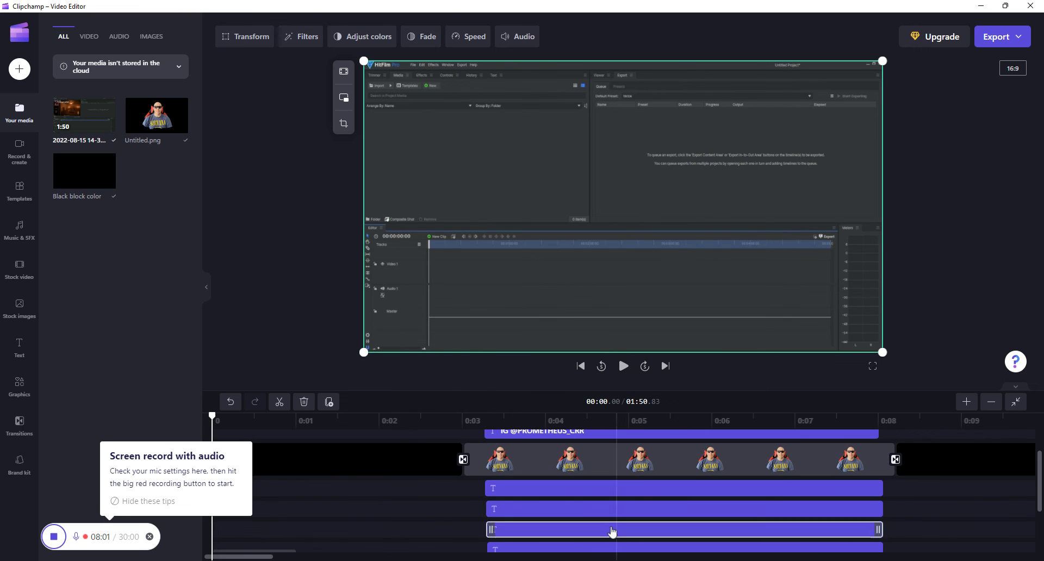
{"action": "scroll", "coordinate": [723, 479], "scroll_direction": "down", "scroll_amount": 2}
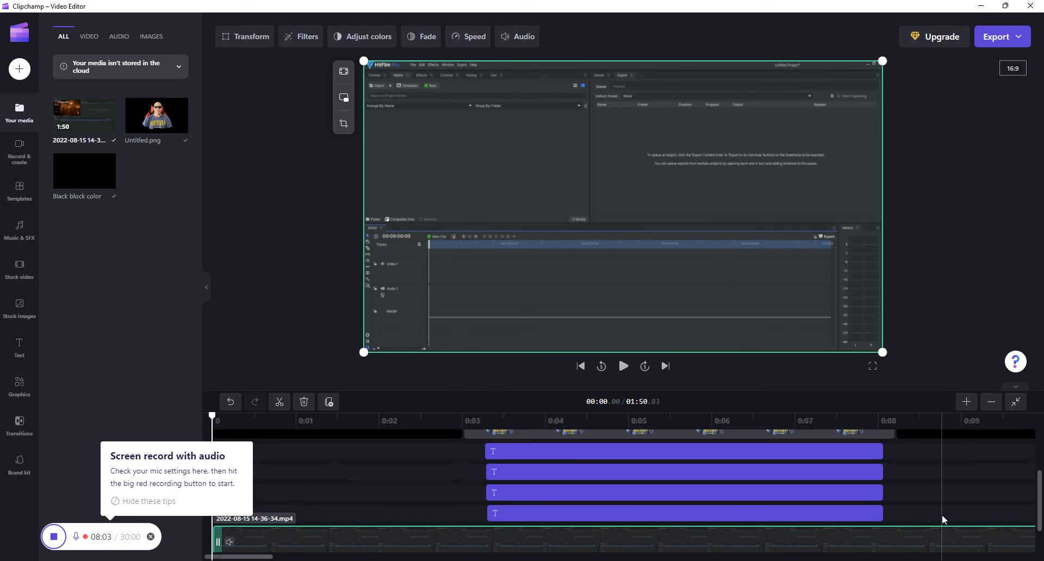
{"action": "left_click_drag", "start_coordinate": [944, 519], "coordinate": [246, 443]}
{"action": "right_click", "coordinate": [590, 496]}
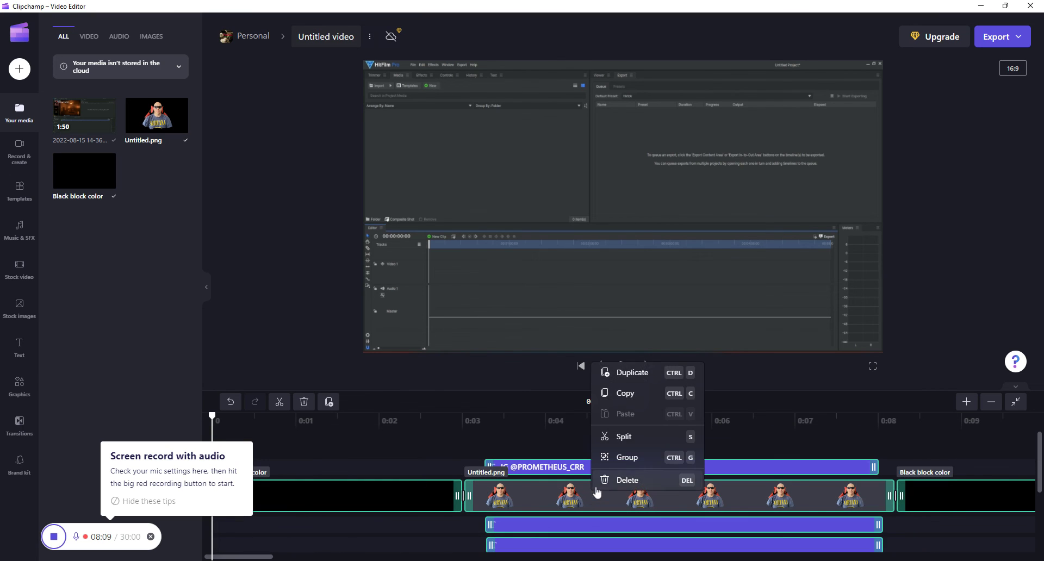
{"action": "left_click", "coordinate": [610, 460]}
Move the grouped lower third later in the timeline and play it back
{"action": "left_click_drag", "start_coordinate": [593, 492], "coordinate": [850, 473]}
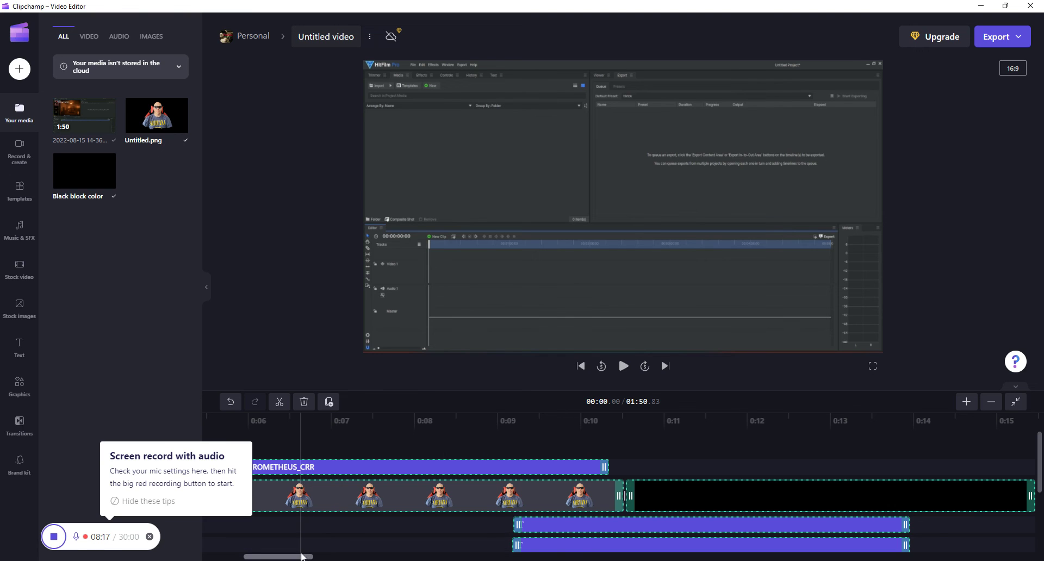
{"action": "left_click_drag", "start_coordinate": [305, 556], "coordinate": [264, 556]}
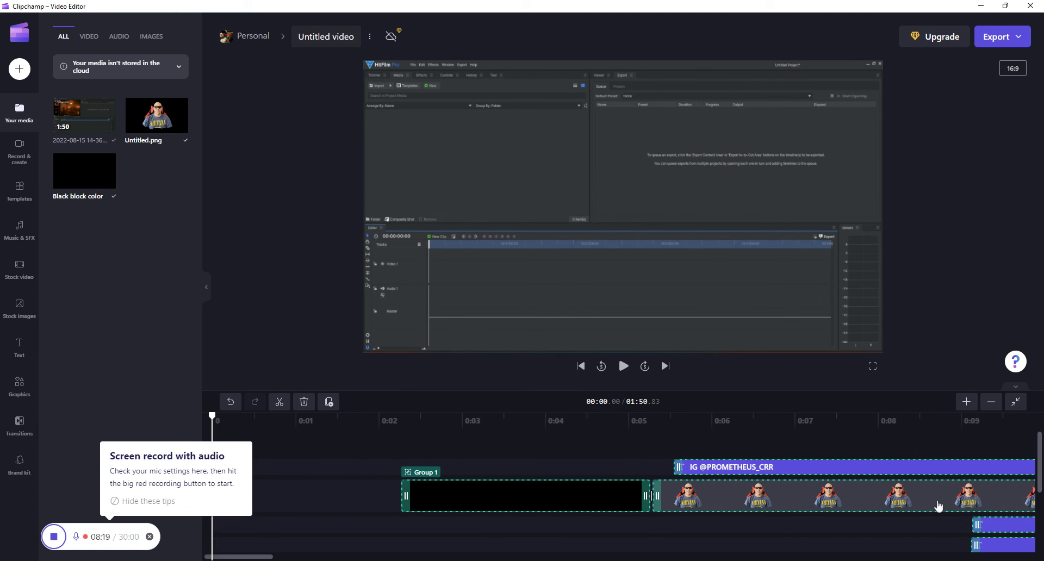
{"action": "left_click", "coordinate": [626, 370]}
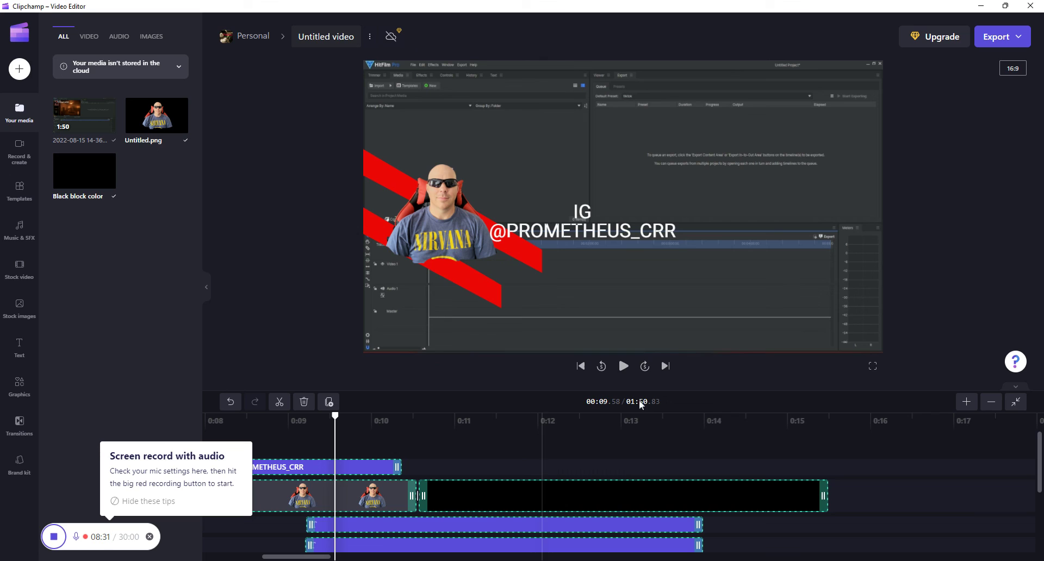
Undo the group move and scrub back to where the IG text shows
{"action": "left_click", "coordinate": [230, 401]}
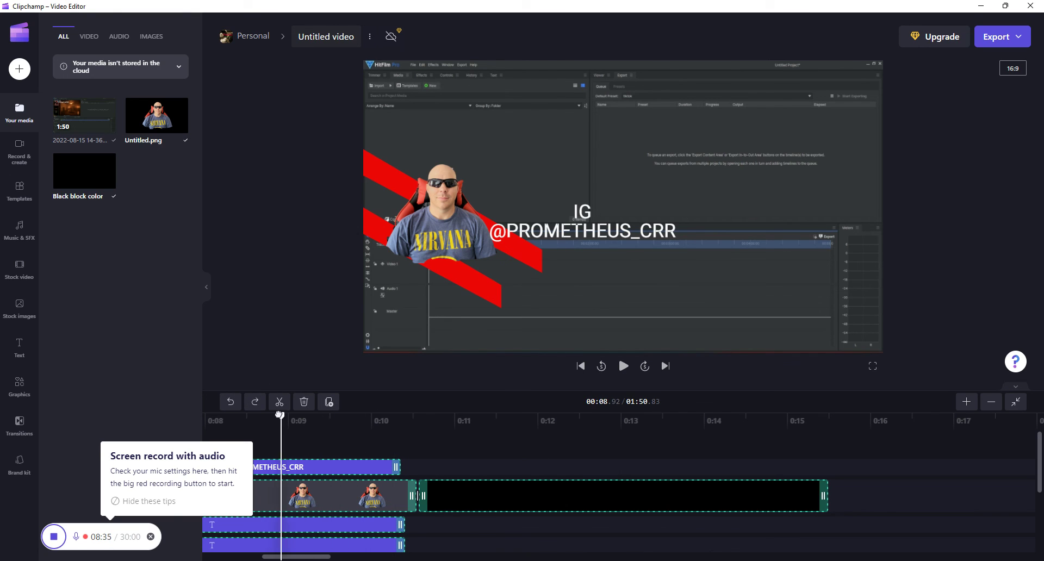
{"action": "left_click_drag", "start_coordinate": [280, 414], "coordinate": [209, 416]}
{"action": "right_click", "coordinate": [817, 531]}
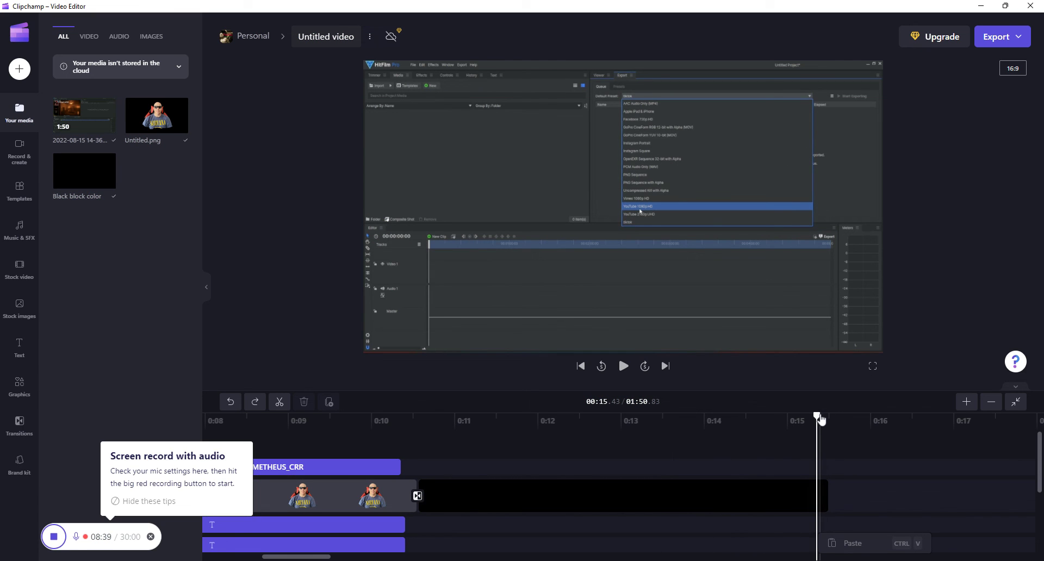
{"action": "left_click_drag", "start_coordinate": [746, 424], "coordinate": [180, 396]}
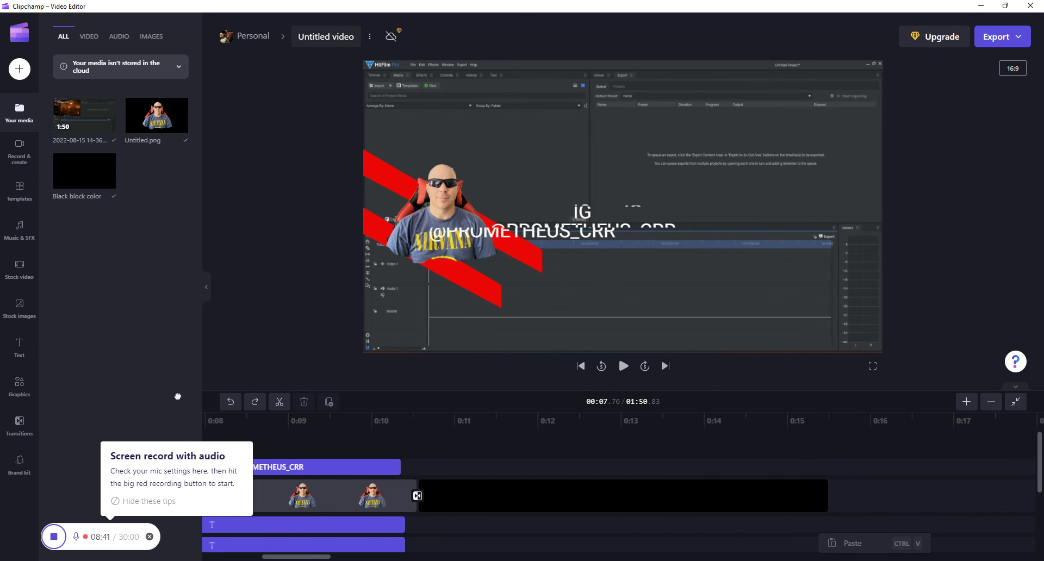
{"action": "left_click", "coordinate": [136, 393]}
{"action": "scroll", "coordinate": [392, 538], "scroll_direction": "left", "scroll_amount": 5}
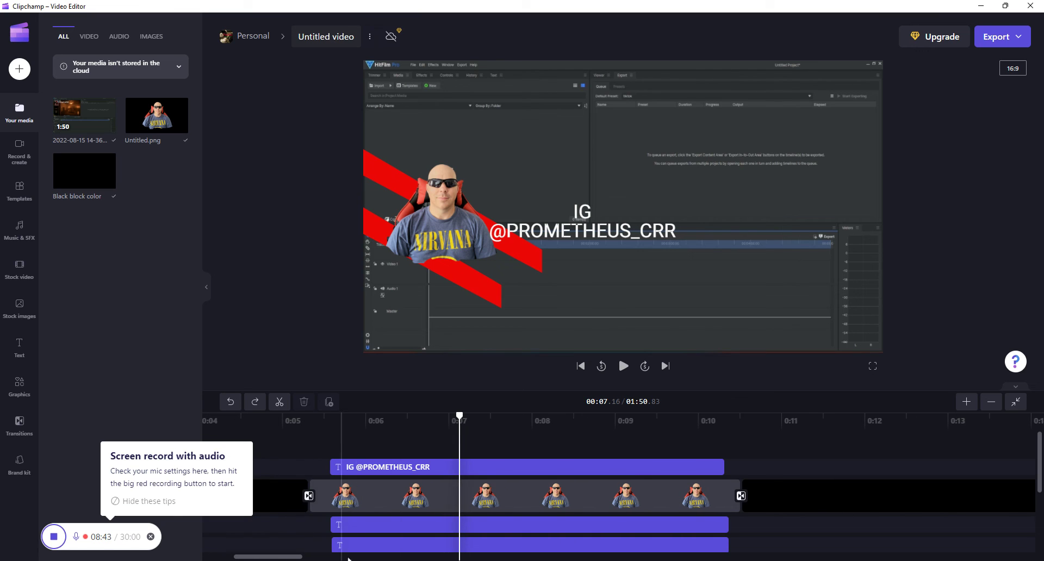
Select all clips and ungroup the lower-third layers
{"action": "key", "text": "ctrl+a"}
{"action": "right_click", "coordinate": [391, 537]}
{"action": "left_click", "coordinate": [430, 498]}
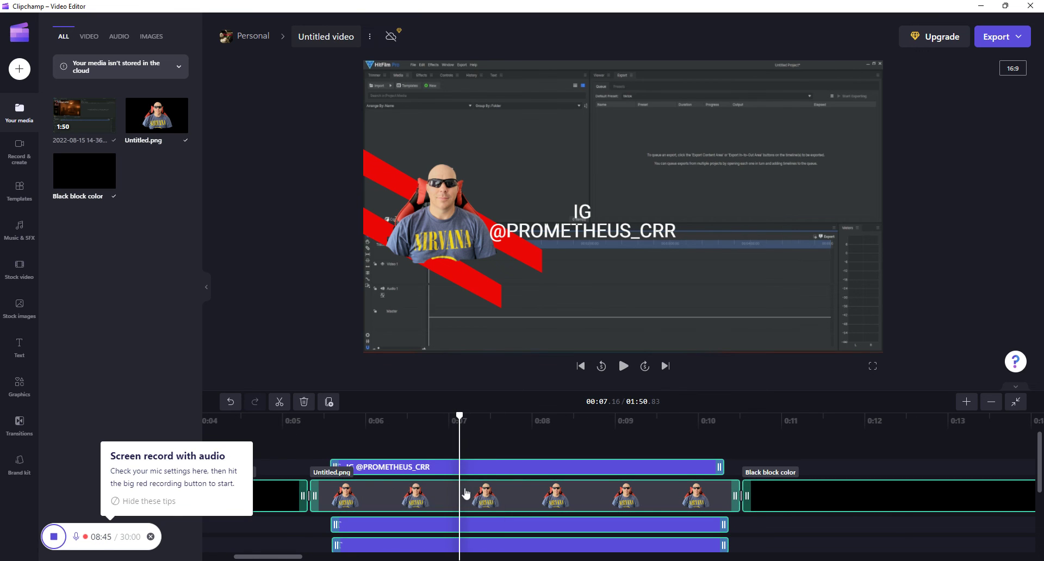
{"action": "scroll", "coordinate": [466, 493], "scroll_direction": "down", "scroll_amount": 2}
{"action": "left_click", "coordinate": [777, 499]}
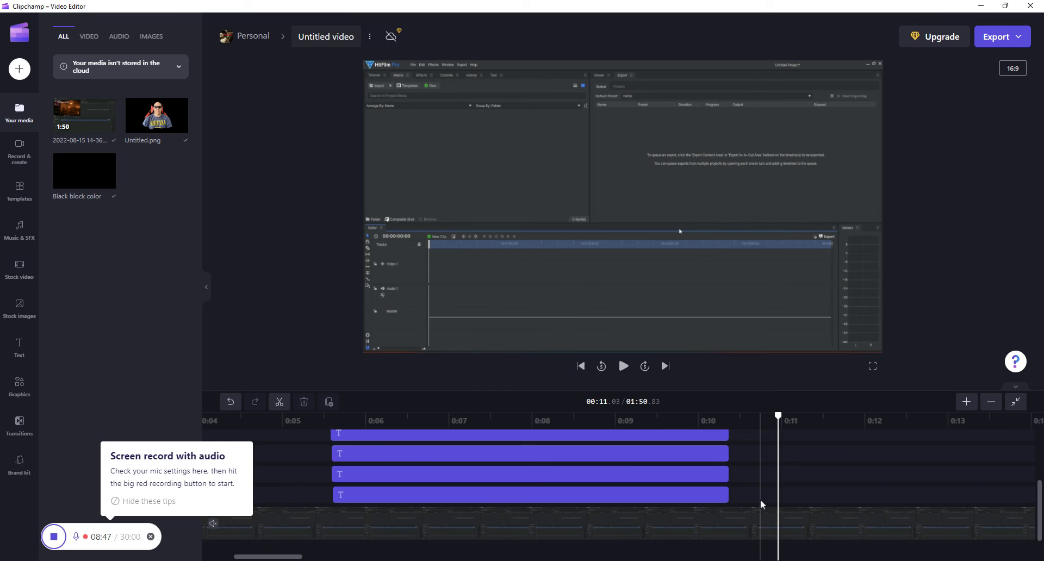
Group the three red bar clips and nudge them into place
{"action": "left_click_drag", "start_coordinate": [754, 504], "coordinate": [617, 510]}
{"action": "right_click", "coordinate": [605, 534]}
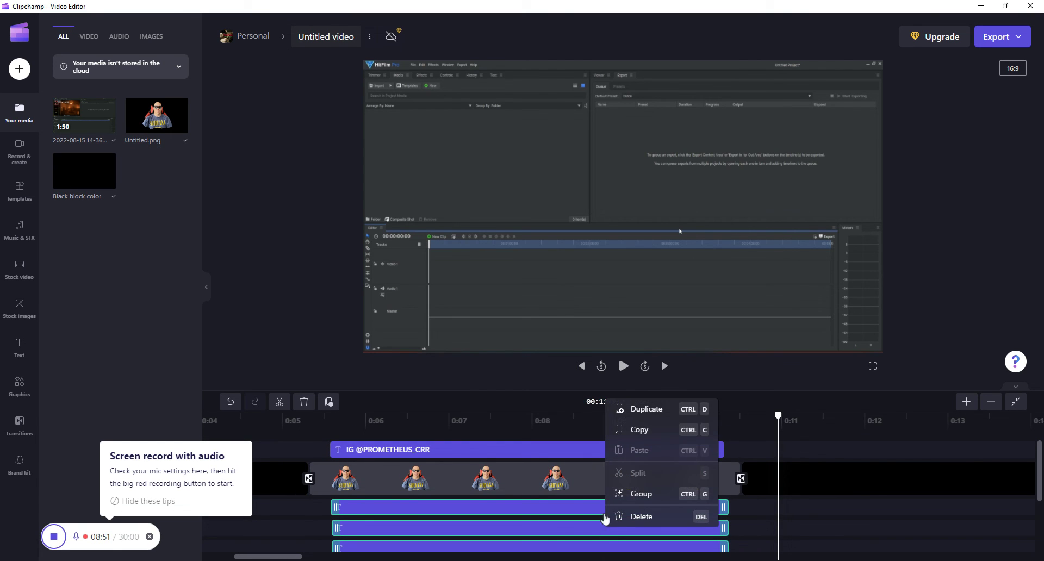
{"action": "left_click", "coordinate": [623, 495]}
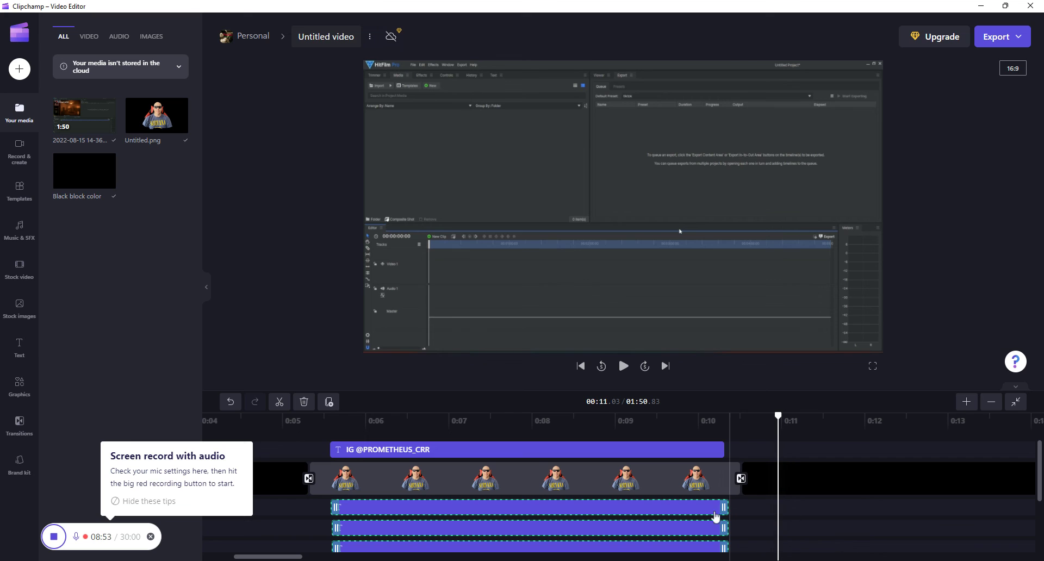
{"action": "left_click_drag", "start_coordinate": [716, 516], "coordinate": [693, 500]}
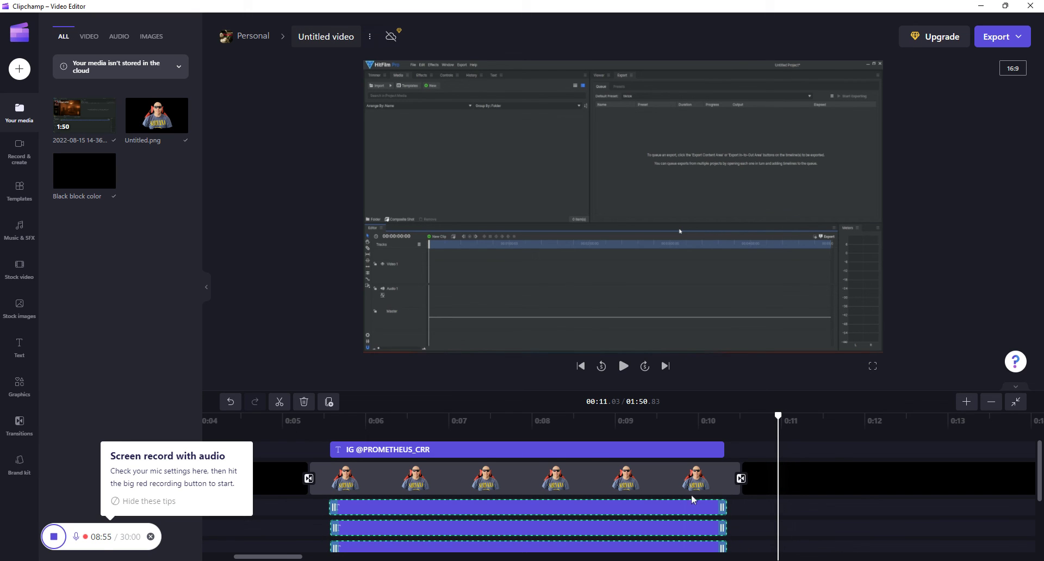
{"action": "left_click_drag", "start_coordinate": [764, 417], "coordinate": [294, 444]}
{"action": "scroll", "coordinate": [729, 526], "scroll_direction": "down", "scroll_amount": 2}
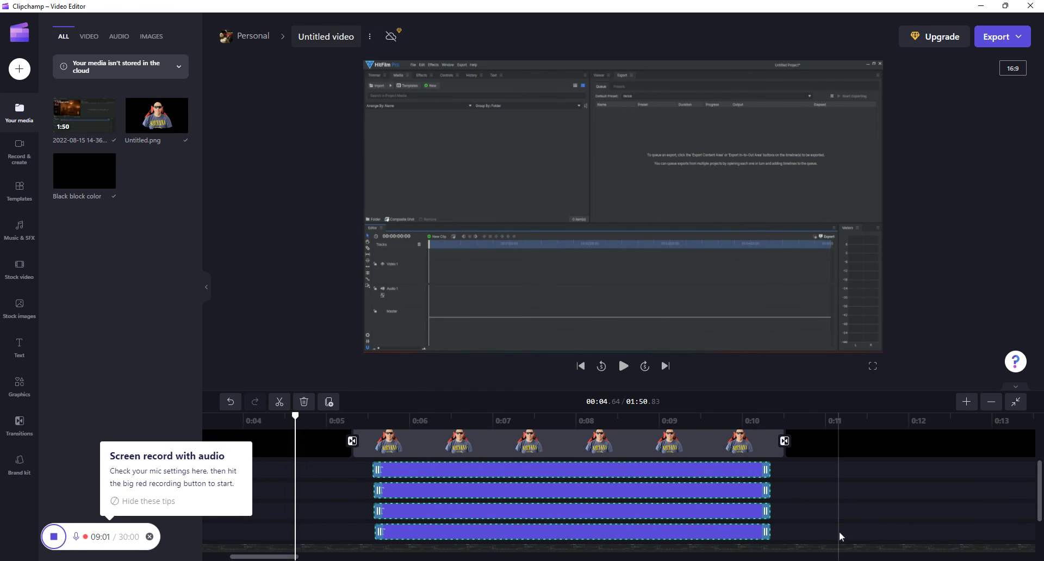
Group the photo, IG text and bar clips together as Group 2
{"action": "left_click_drag", "start_coordinate": [868, 530], "coordinate": [322, 452]}
{"action": "right_click", "coordinate": [411, 496]}
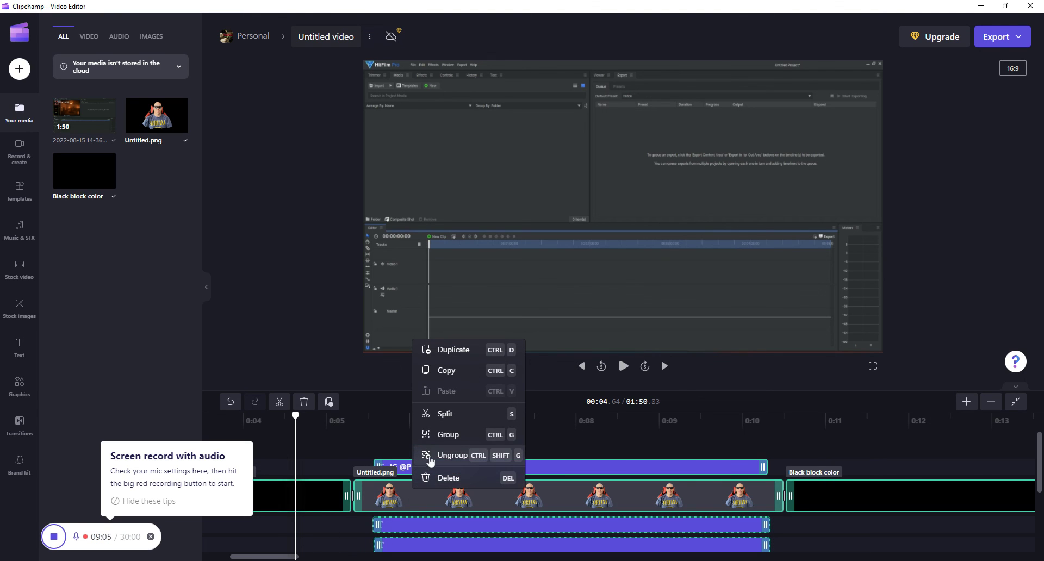
{"action": "left_click", "coordinate": [434, 438]}
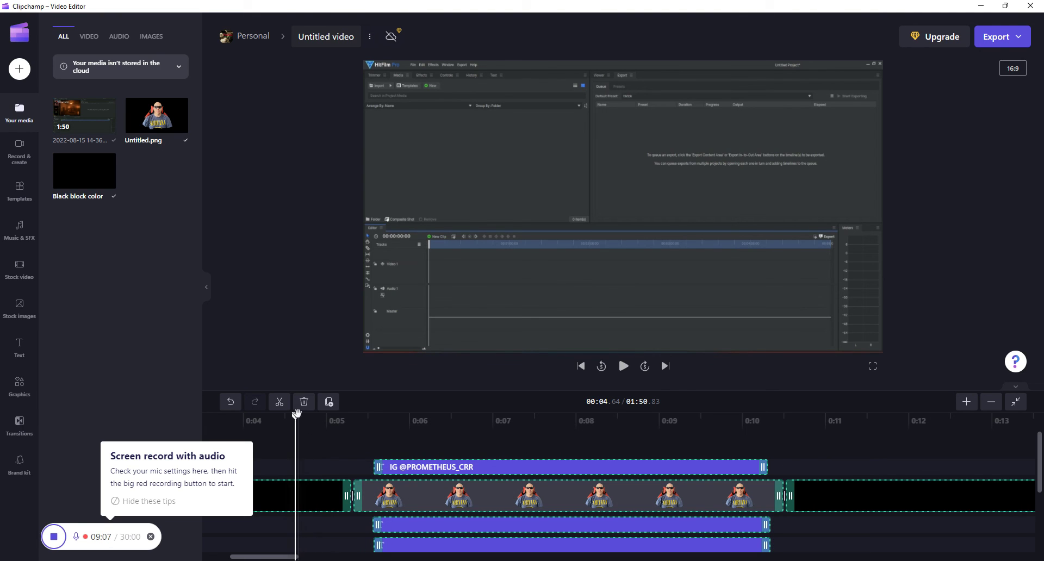
{"action": "left_click_drag", "start_coordinate": [297, 415], "coordinate": [271, 415]}
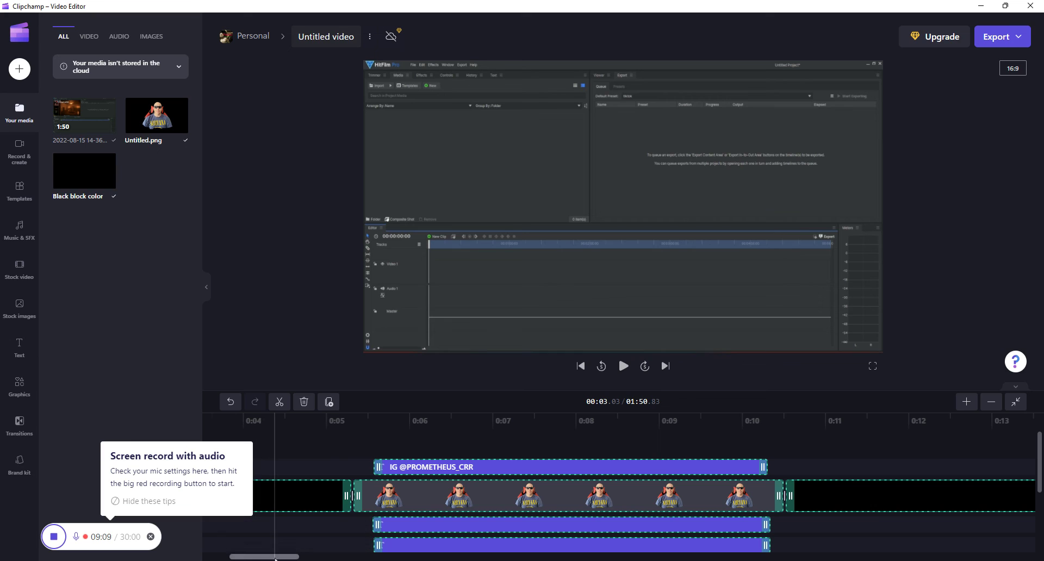
{"action": "scroll", "coordinate": [244, 544], "scroll_direction": "left", "scroll_amount": 5}
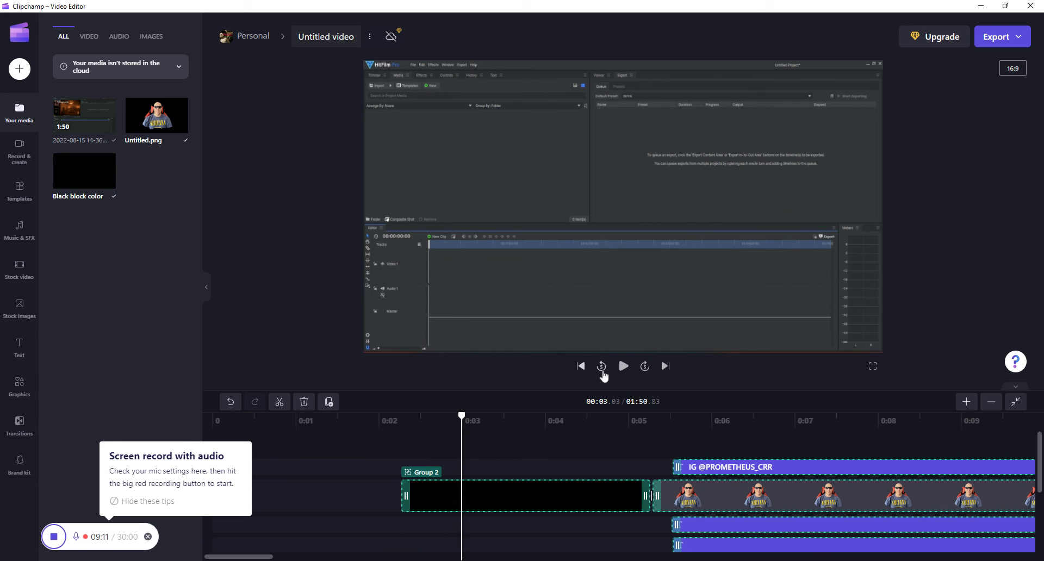
{"action": "left_click", "coordinate": [625, 369]}
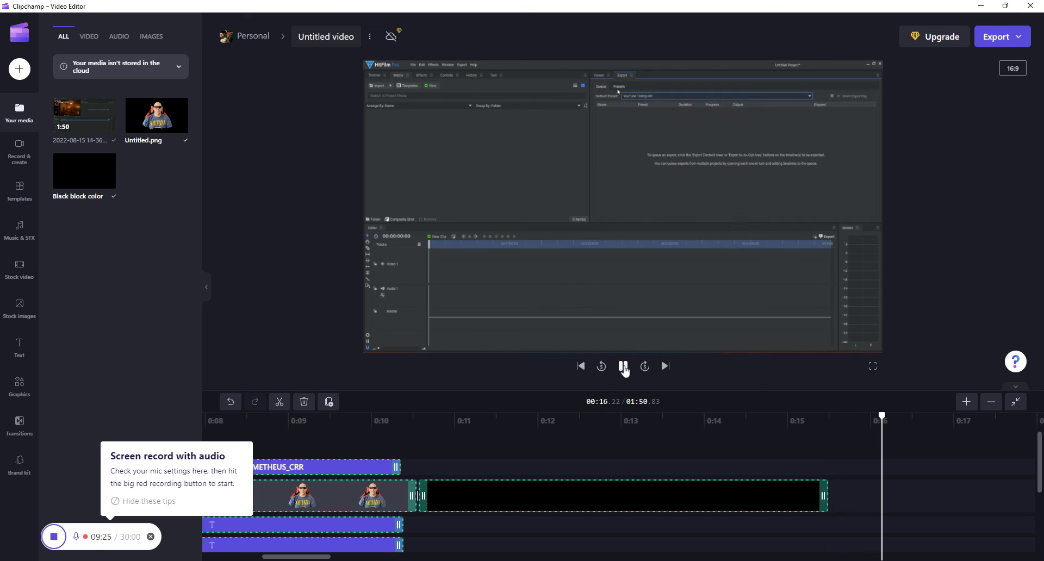
{"action": "left_click", "coordinate": [623, 367]}
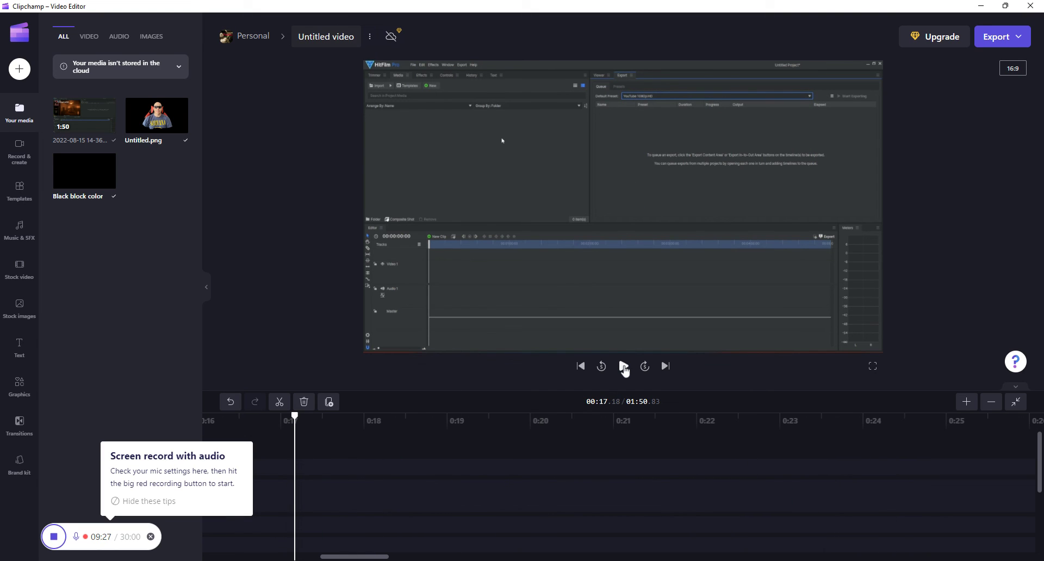